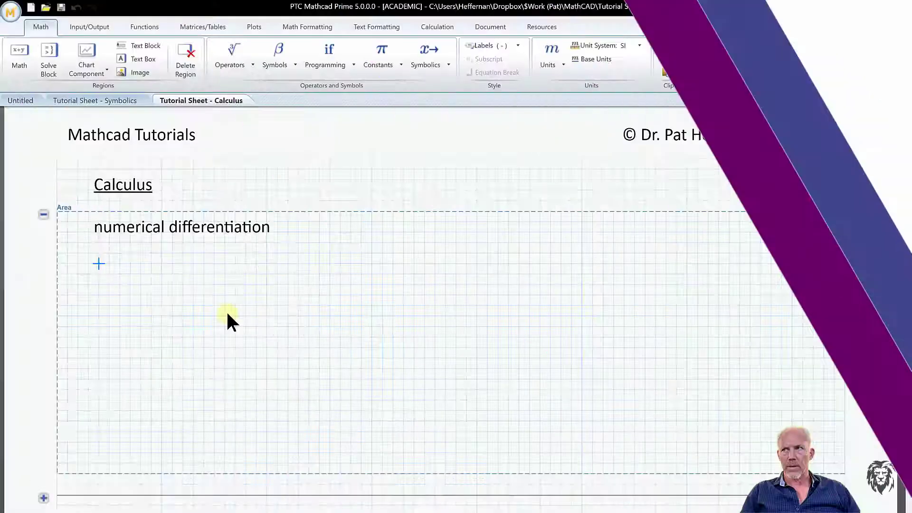
# Define the variable x := 2 beneath the "numerical differentiation" heading.
pyautogui.write('x')
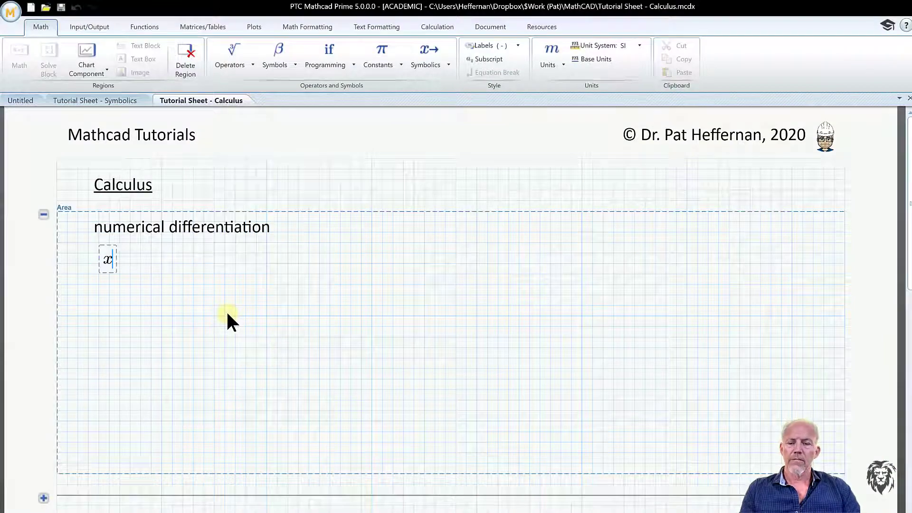
pyautogui.write(':=2')
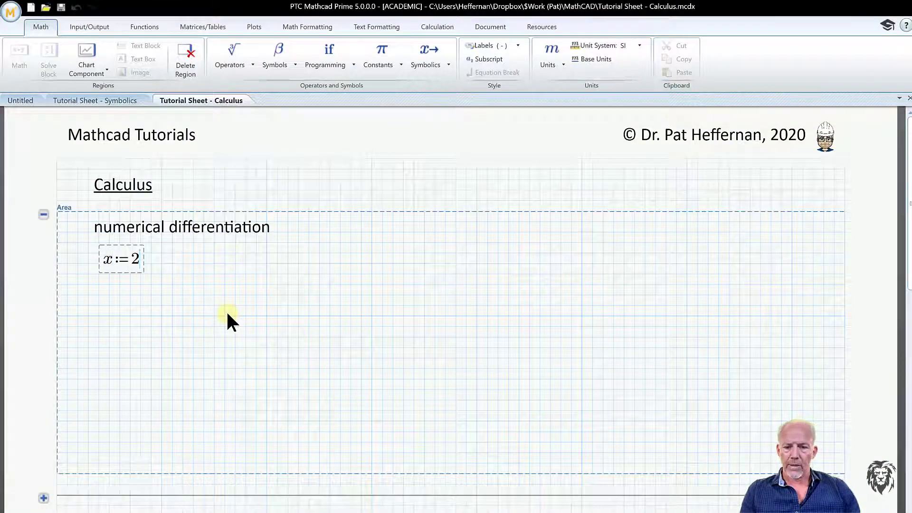
pyautogui.click(102, 298)
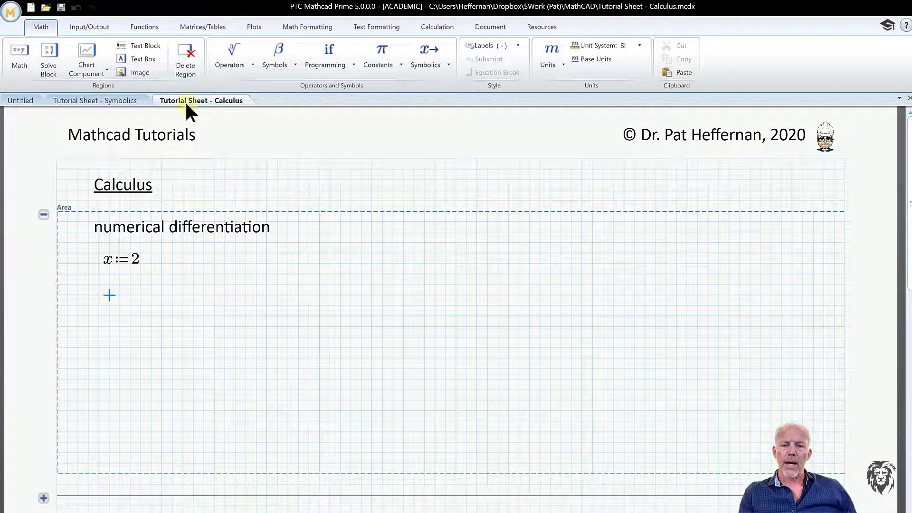
# Insert a derivative operator below the x definition and align its region with that definition.
pyautogui.click(238, 56)
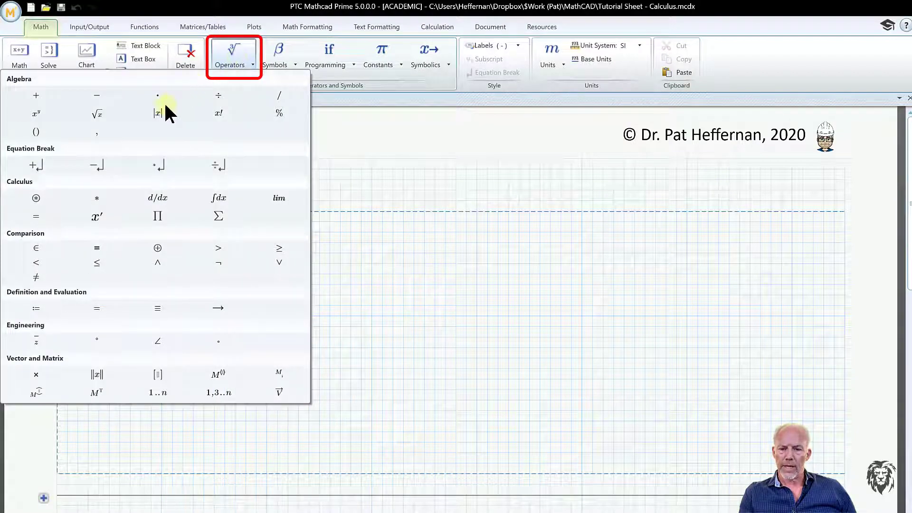
pyautogui.click(166, 196)
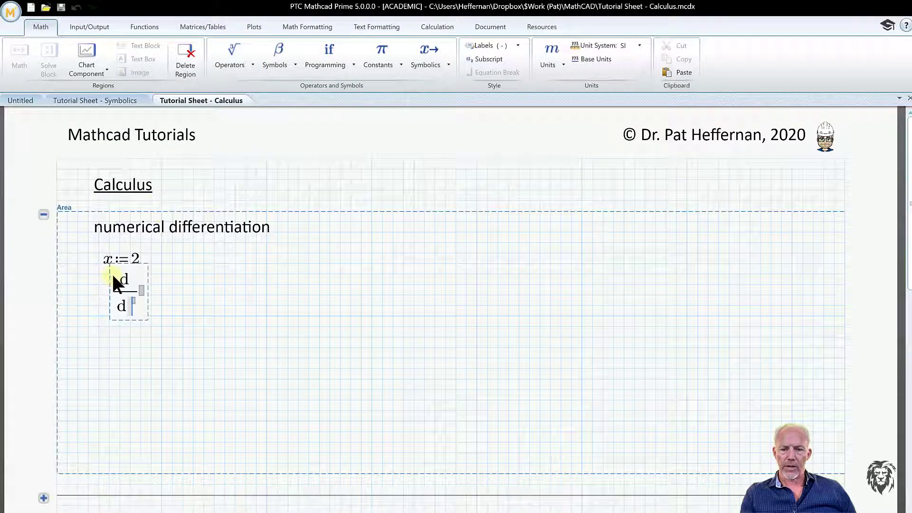
pyautogui.moveTo(149, 280); pyautogui.dragTo(140, 291)
pyautogui.click(129, 302)
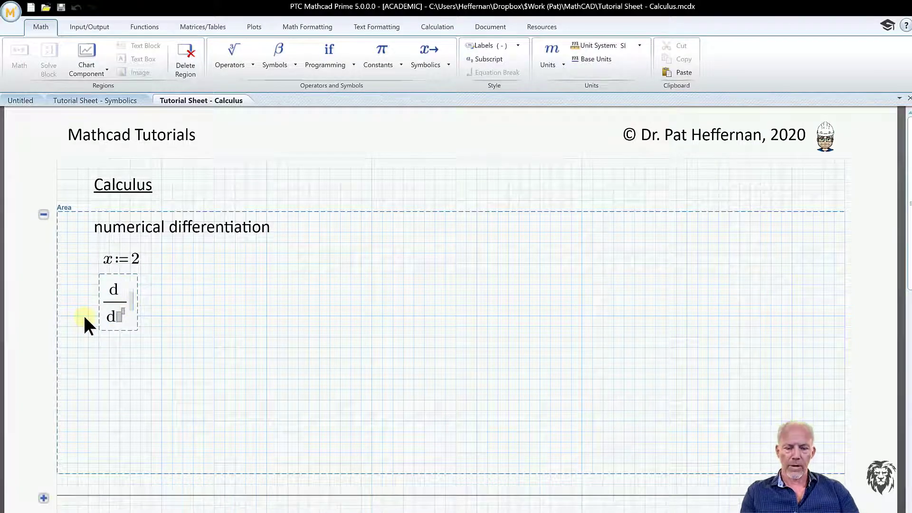
# Fill in the derivative operator as d/dx of x^2 and evaluate it numerically.
pyautogui.write('x')
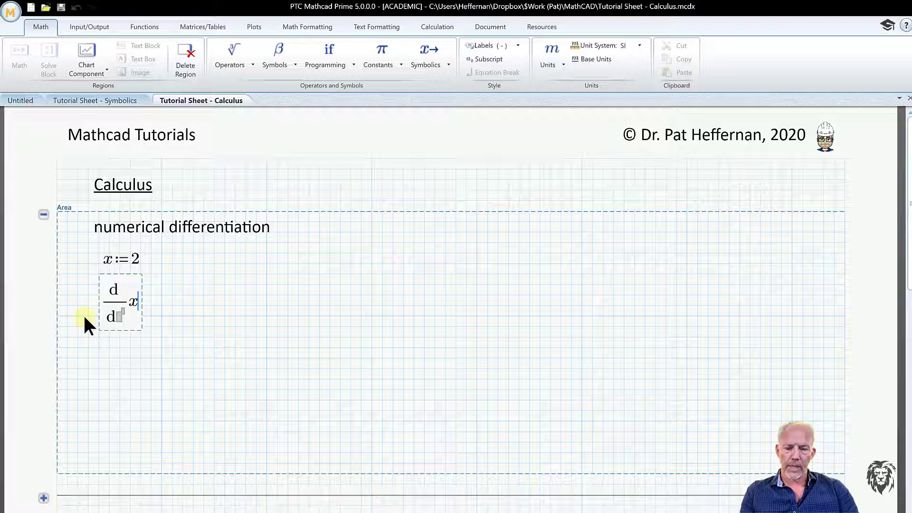
pyautogui.write('^2')
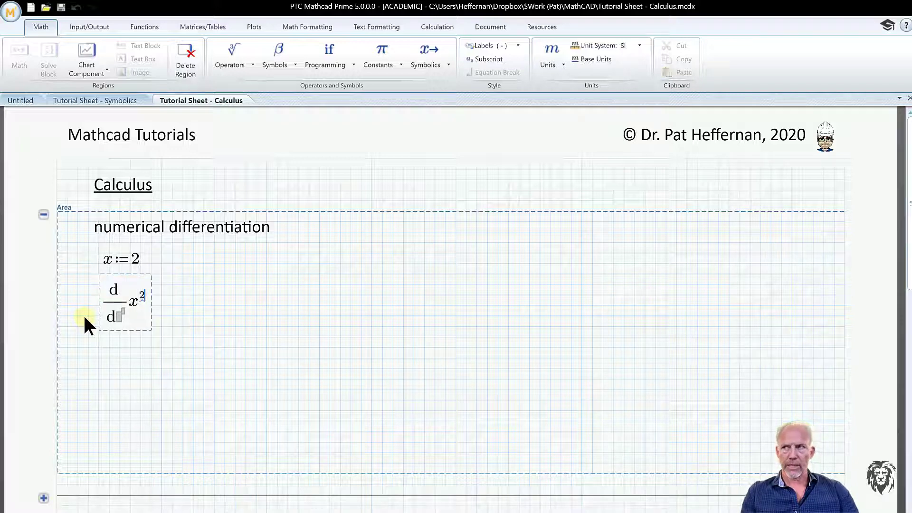
pyautogui.write('=')
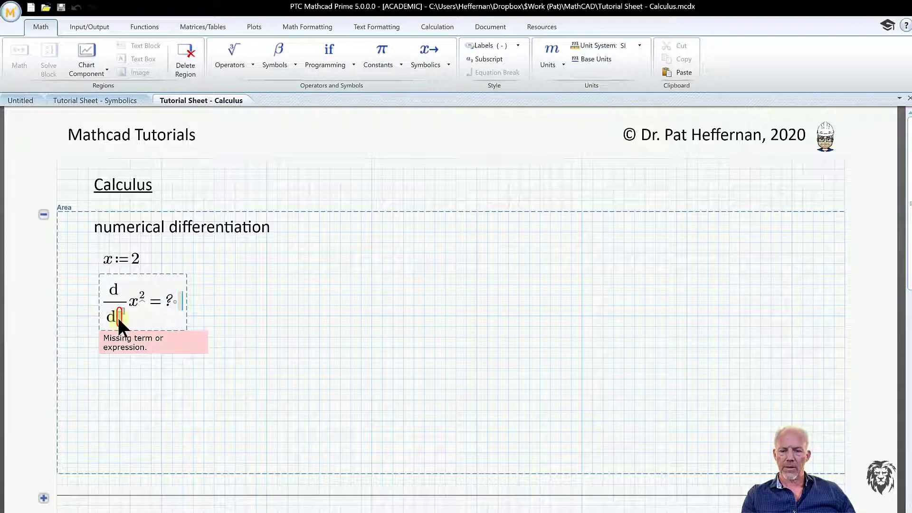
pyautogui.write('x')
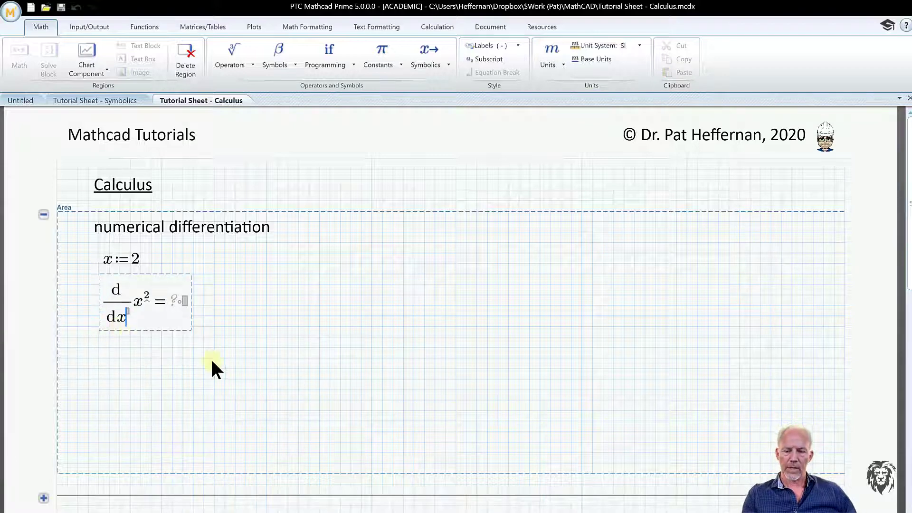
pyautogui.click(263, 326)
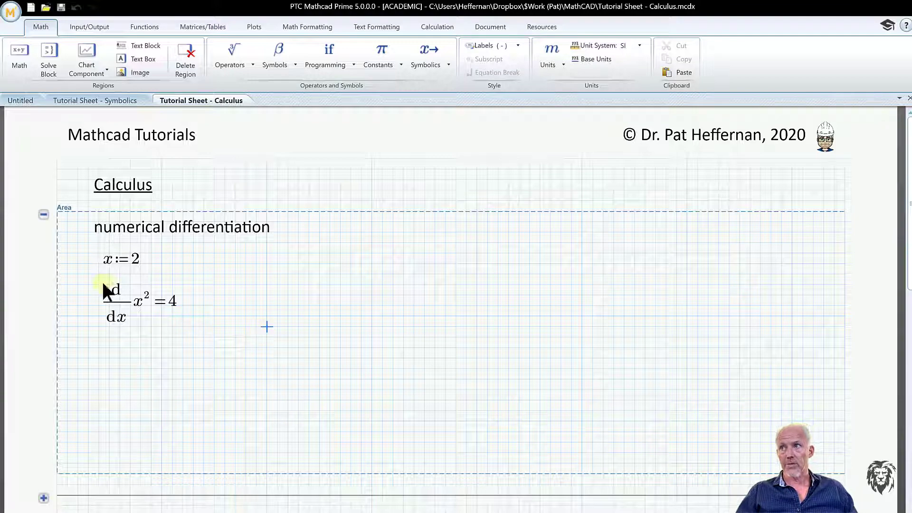
# Define the function f(x) := x^3 + 3·x^2 + 4·x − 2 below the derivative and align it with the expressions above.
pyautogui.click(108, 366)
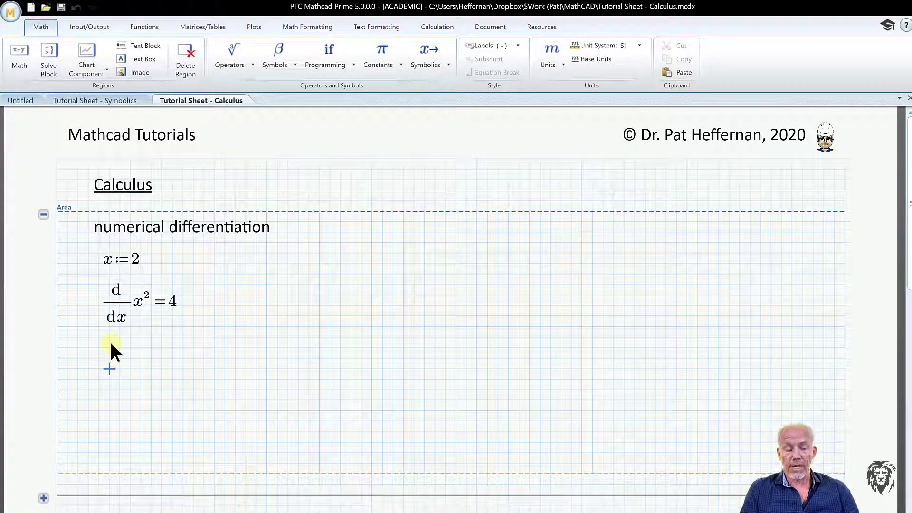
pyautogui.write('f(x')
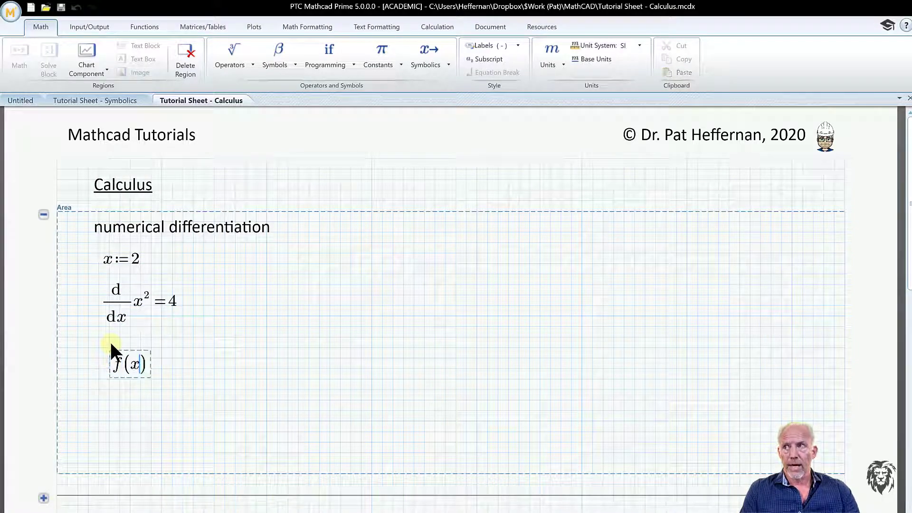
pyautogui.write(')')
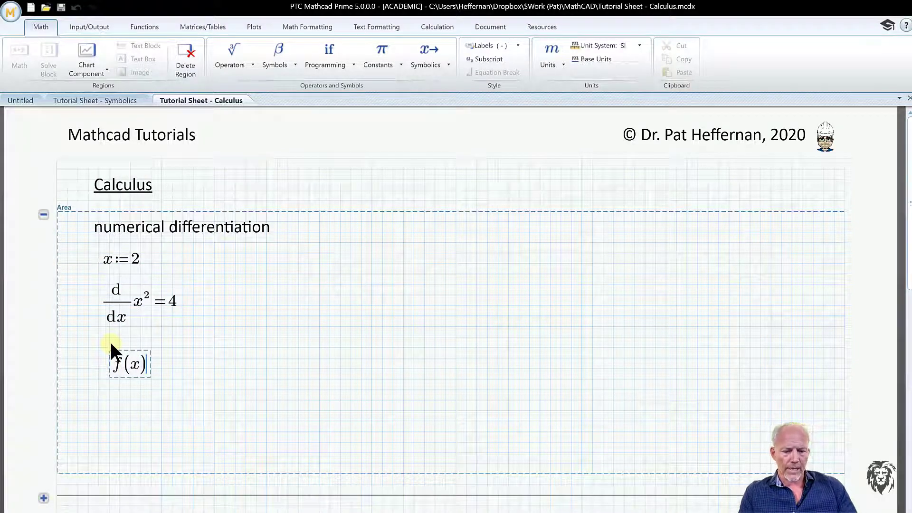
pyautogui.write(':=')
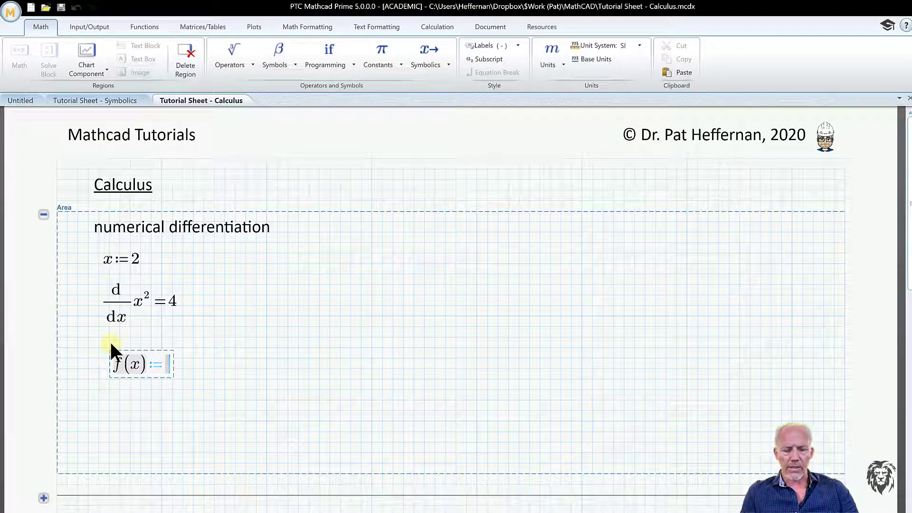
pyautogui.write('x')
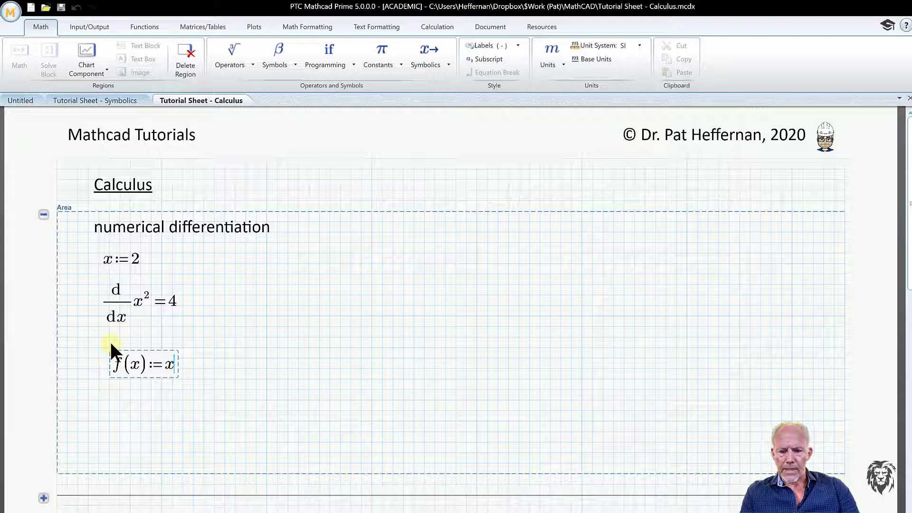
pyautogui.write('^3')
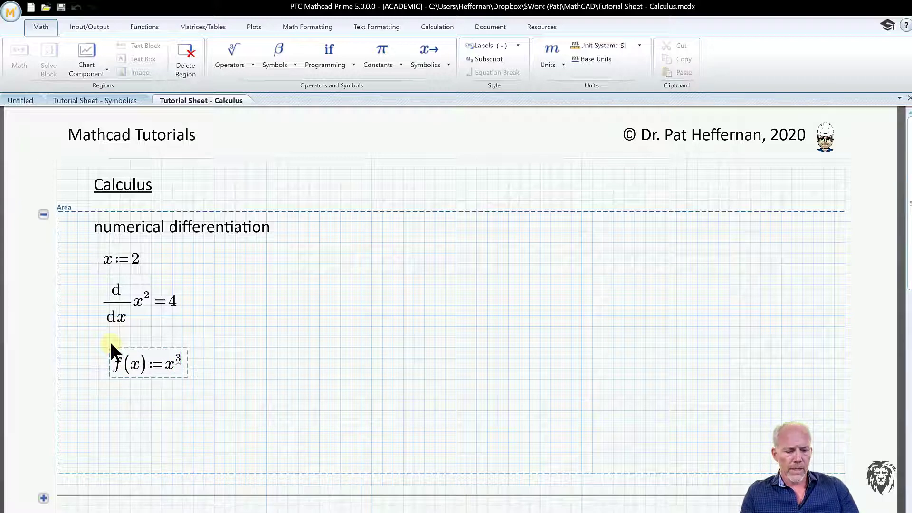
pyautogui.press('space')
pyautogui.write('+')
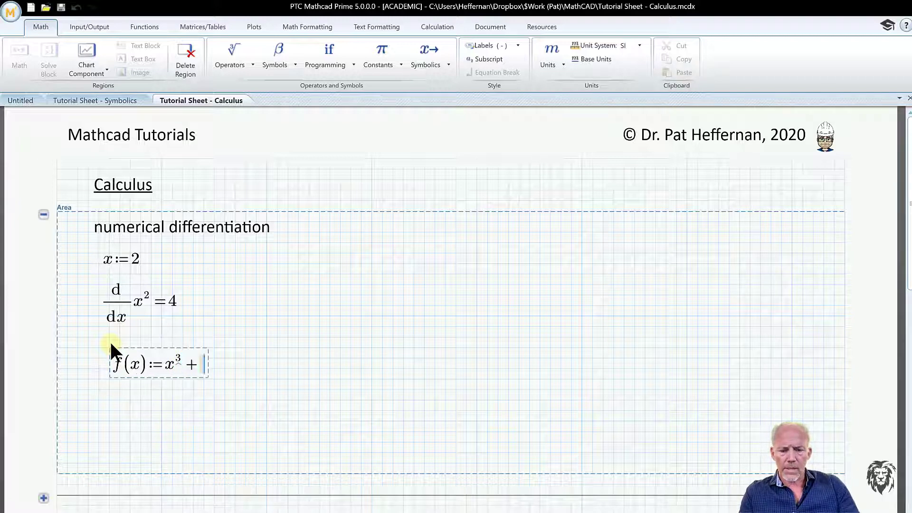
pyautogui.write('3*x')
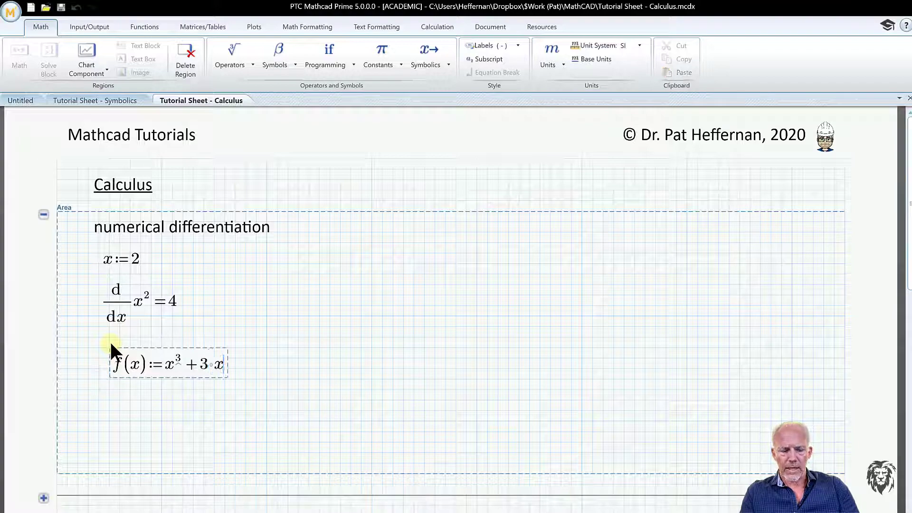
pyautogui.write('^2')
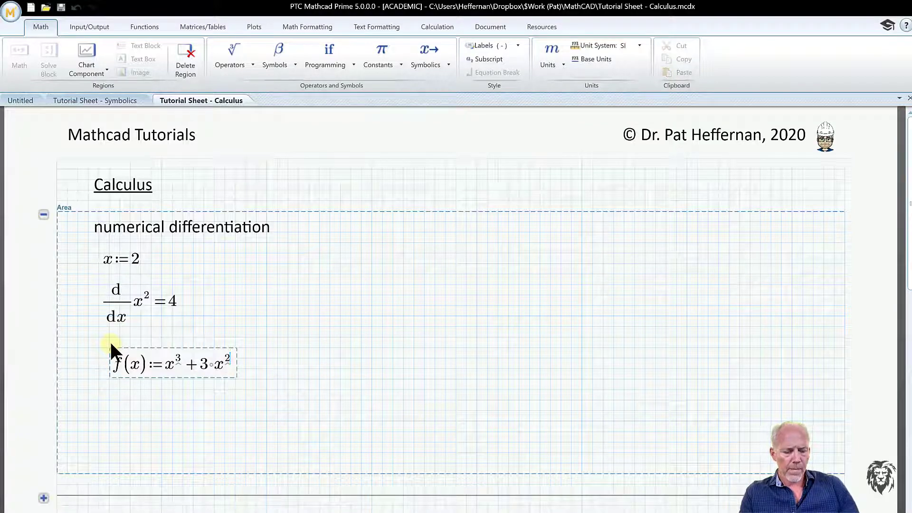
pyautogui.press('space')
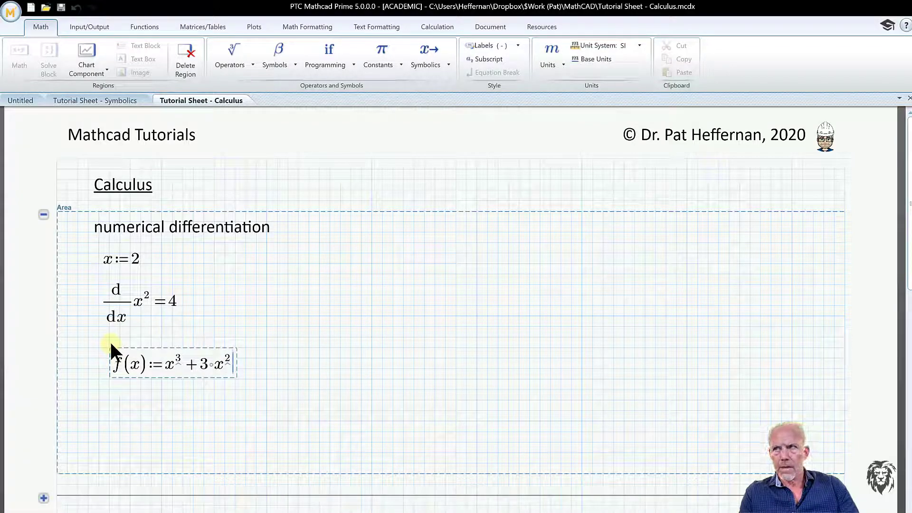
pyautogui.write('+4')
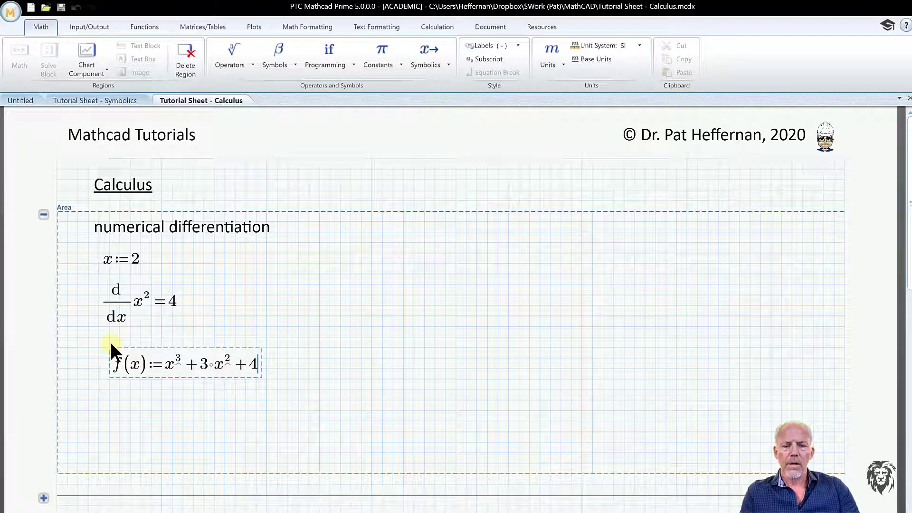
pyautogui.write('*x')
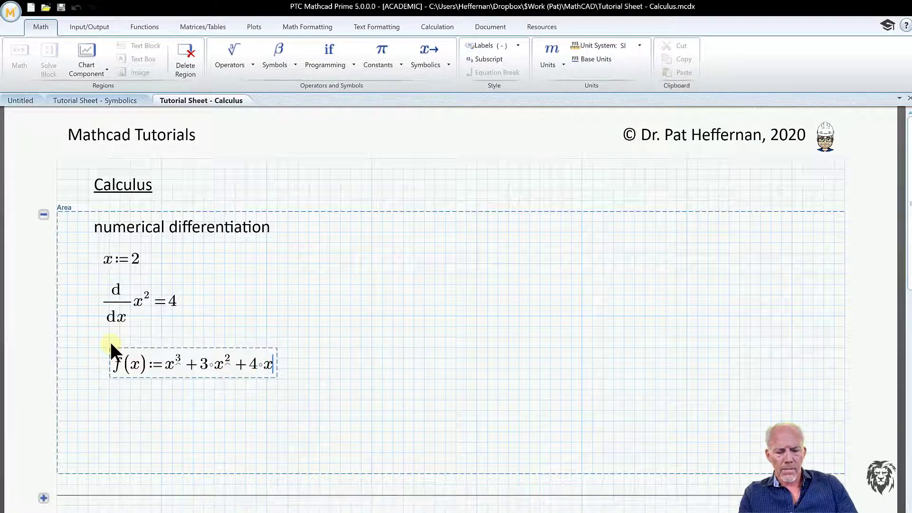
pyautogui.write('-2')
pyautogui.press('Return')
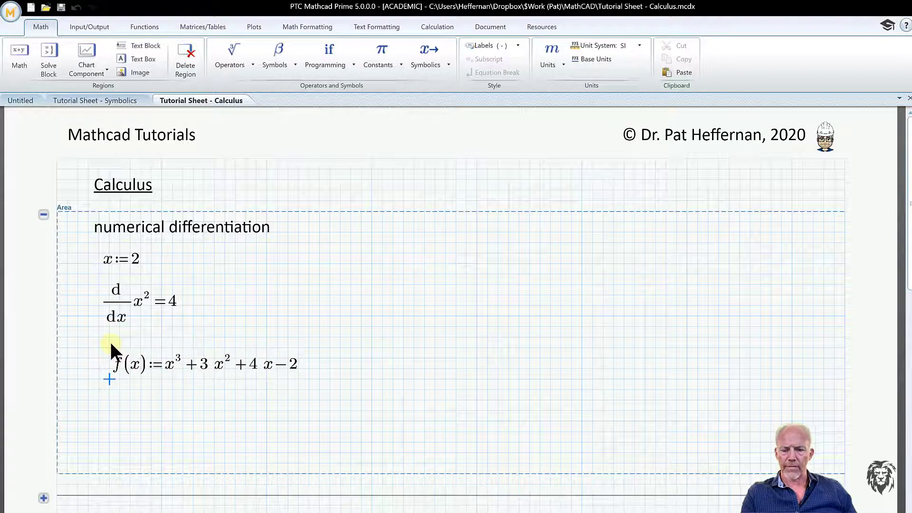
pyautogui.moveTo(101, 355); pyautogui.dragTo(142, 376)
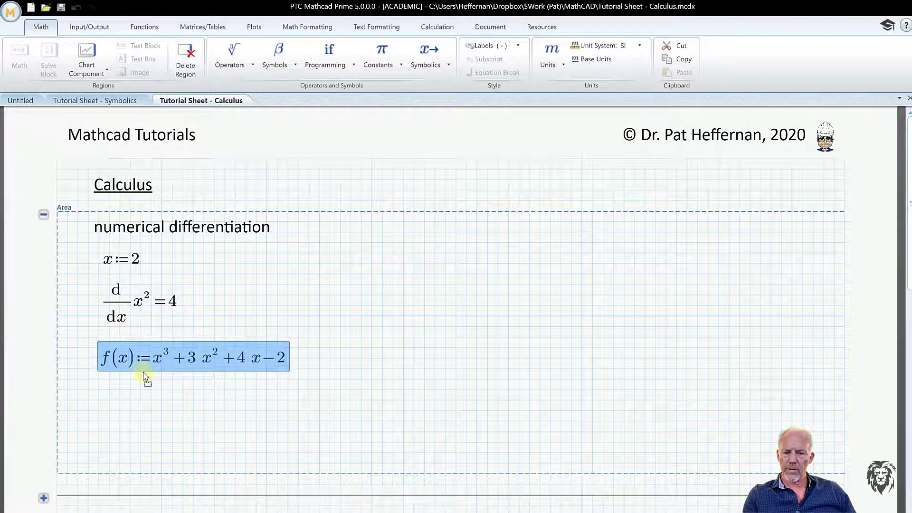
pyautogui.click(141, 400)
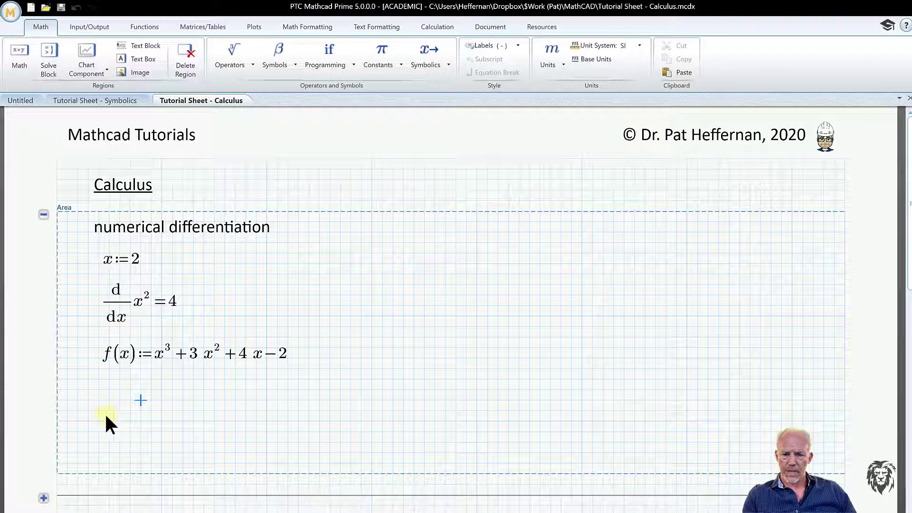
# Define g below the function as the derivative of f(x) with respect to x, using the derivative operator.
pyautogui.click(108, 410)
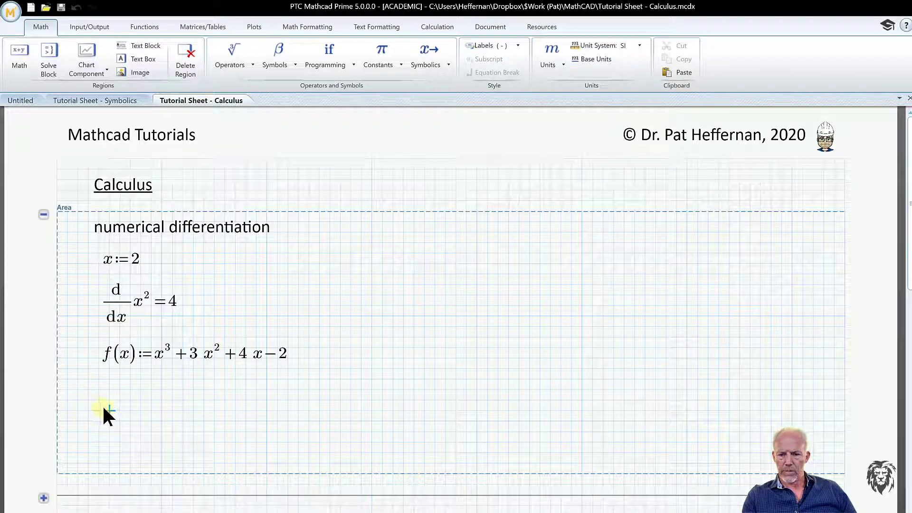
pyautogui.write('g')
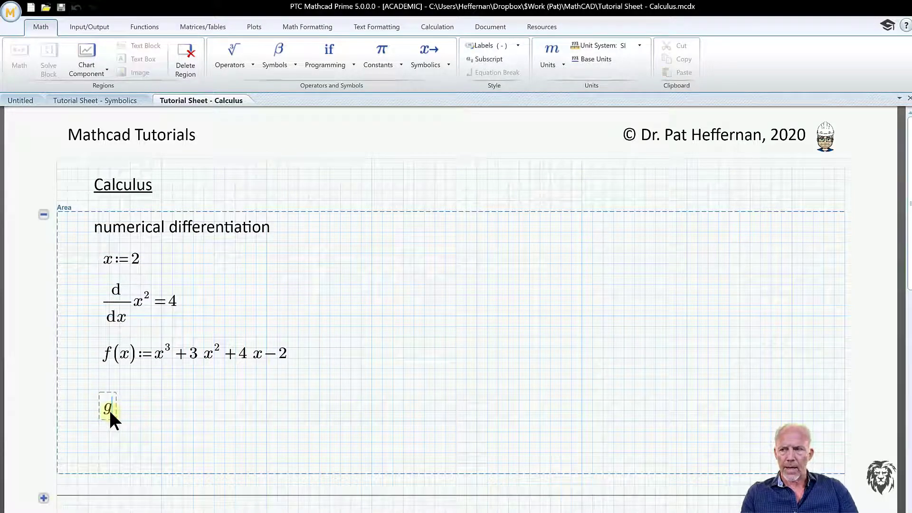
pyautogui.write(':=')
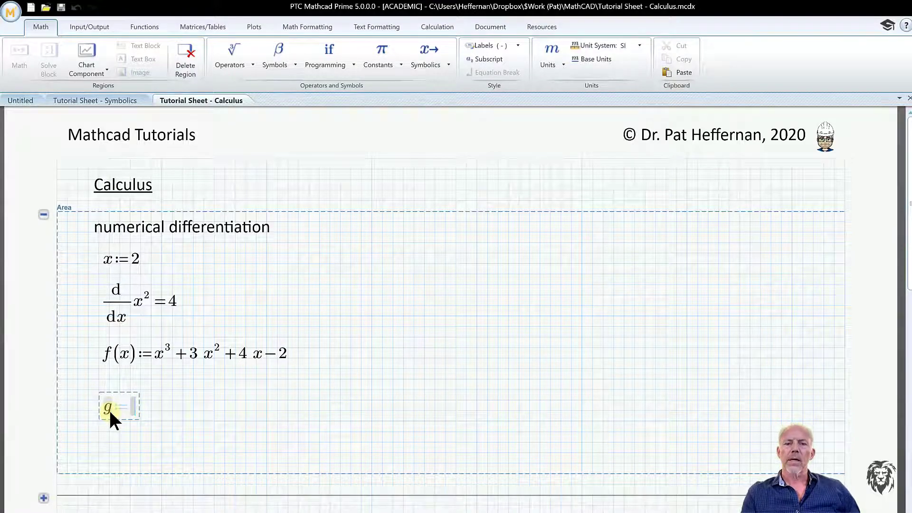
pyautogui.click(240, 51)
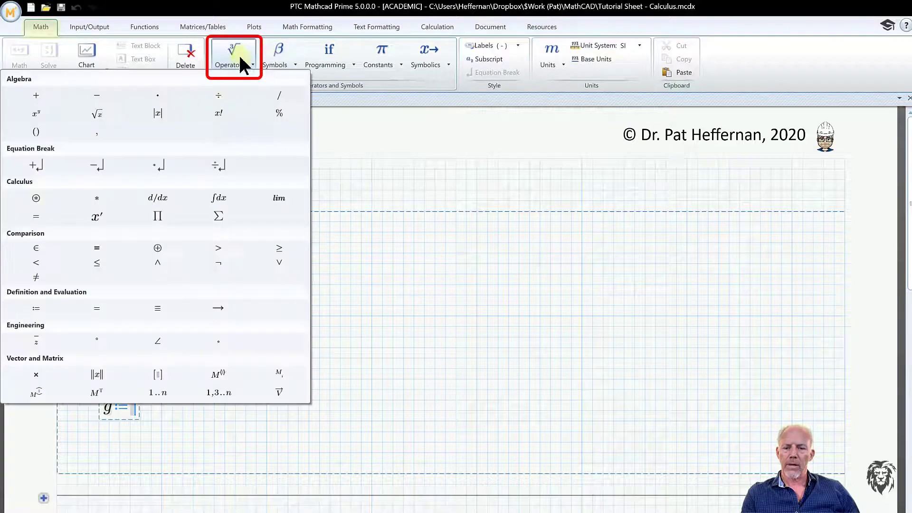
pyautogui.click(157, 196)
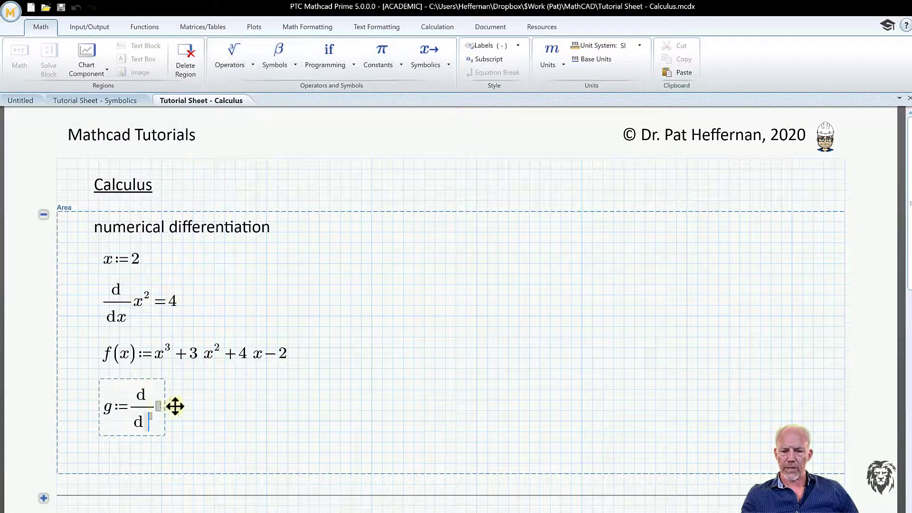
pyautogui.write('x')
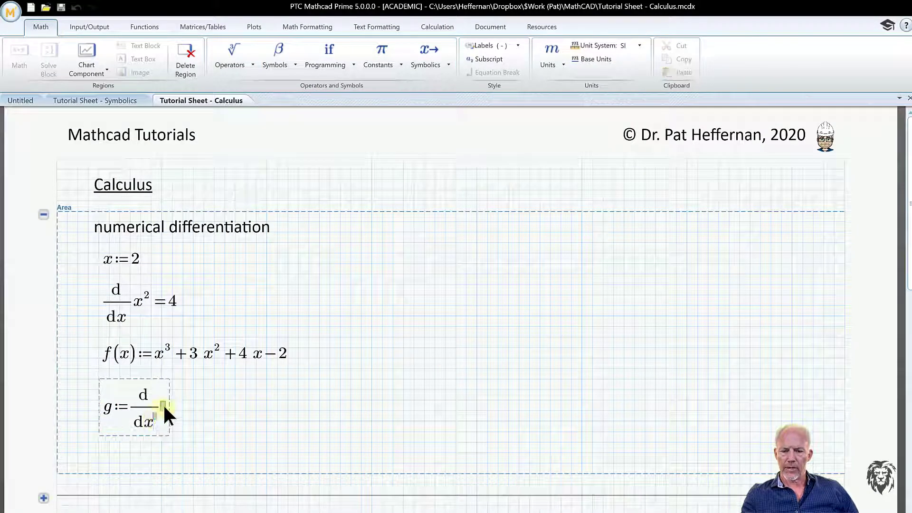
pyautogui.click(163, 405)
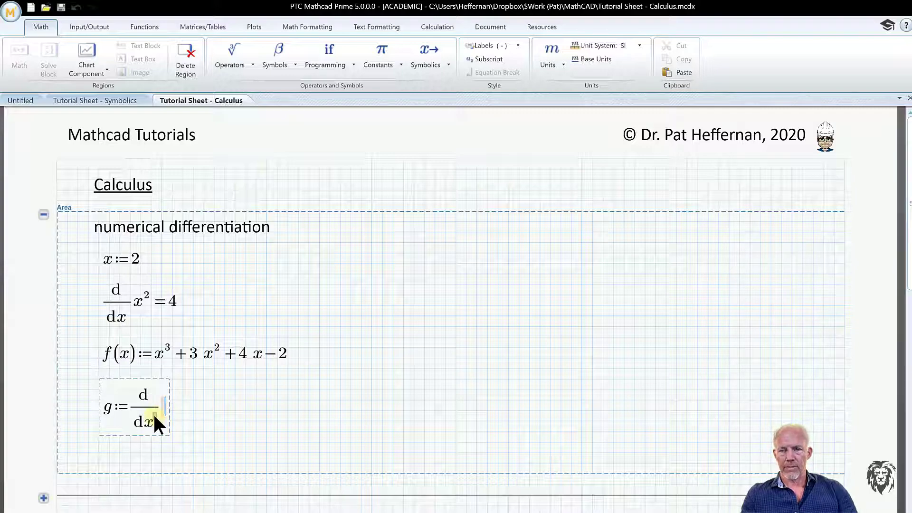
pyautogui.write('f(x')
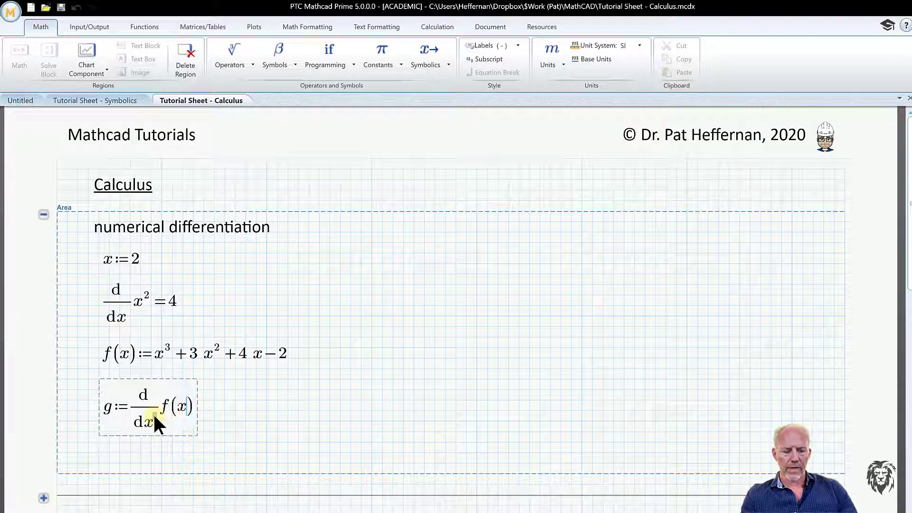
pyautogui.write(')')
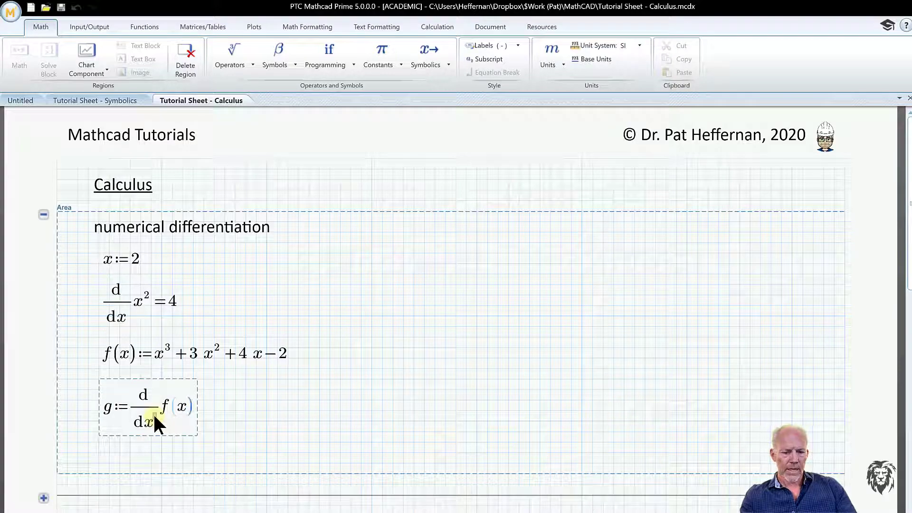
# Evaluate g numerically, and evaluate the prime-notation derivative f′(x) numerically to its right.
pyautogui.write('=28')
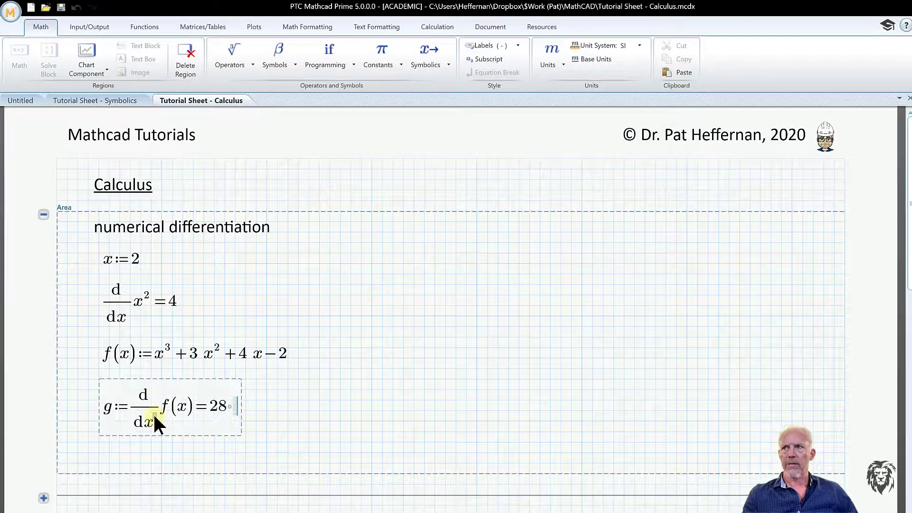
pyautogui.click(348, 422)
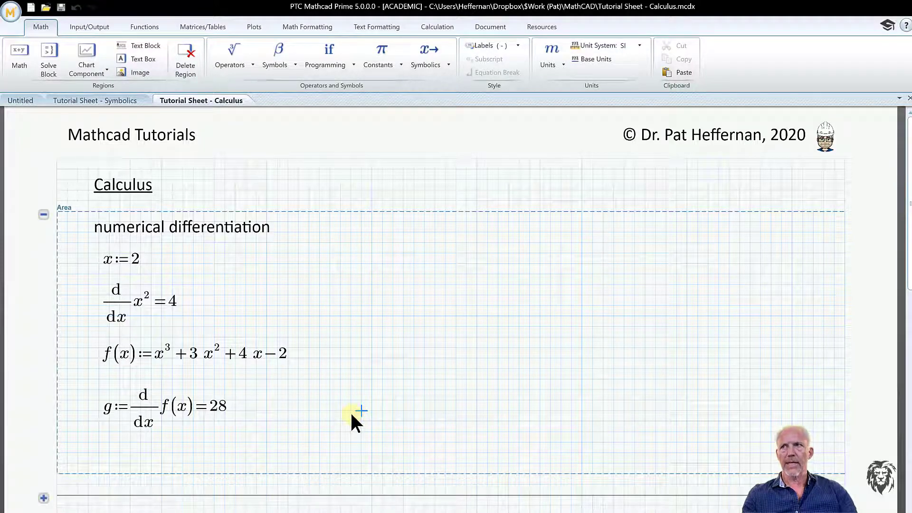
pyautogui.write('f')
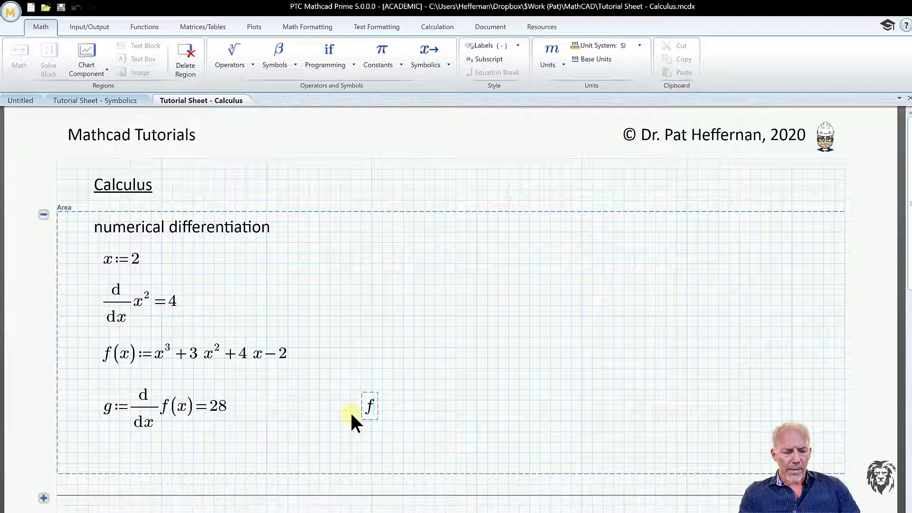
pyautogui.hotkey('ctrl', 'F7')
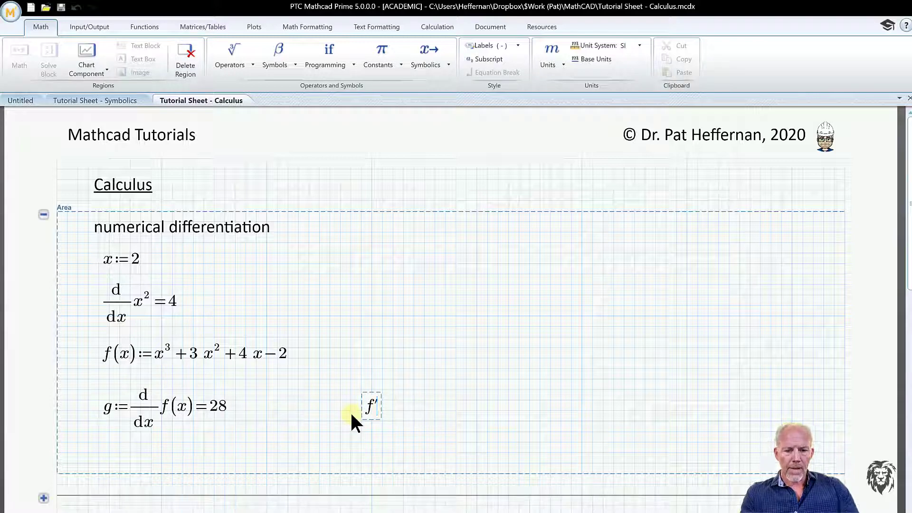
pyautogui.write('(x)')
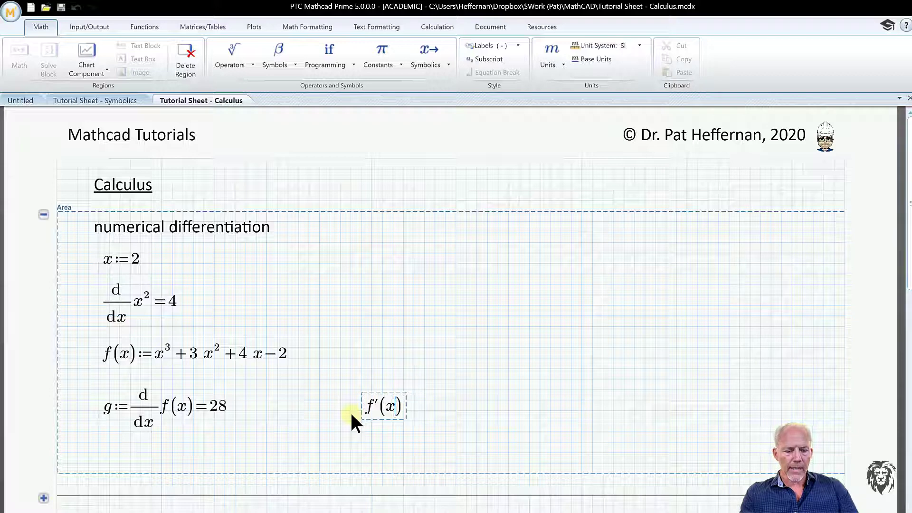
pyautogui.write('=28')
pyautogui.click(529, 410)
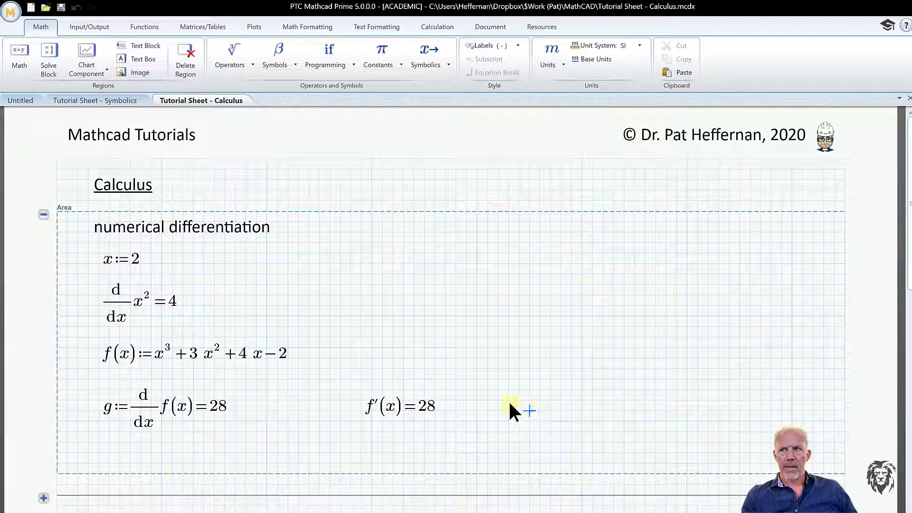
# Evaluate x numerically on the same row, to the right of the f′(x) evaluation.
pyautogui.click(541, 411)
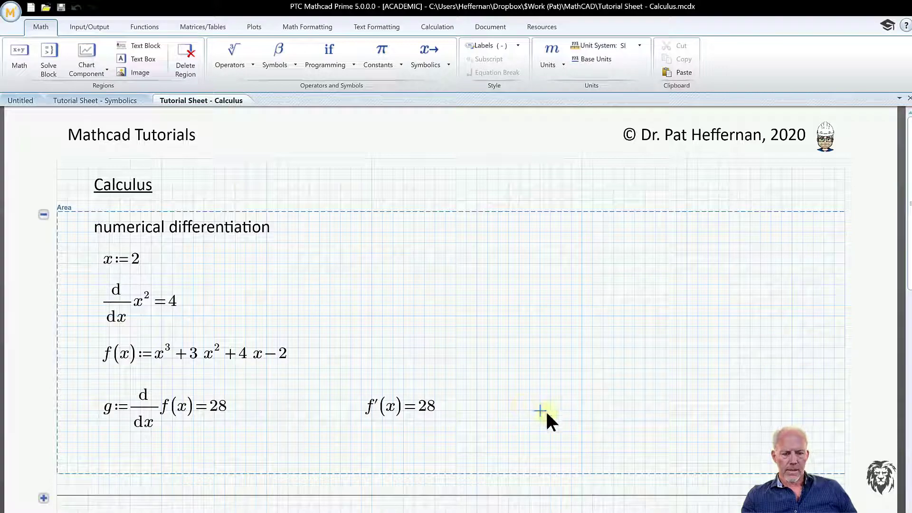
pyautogui.write('x=2')
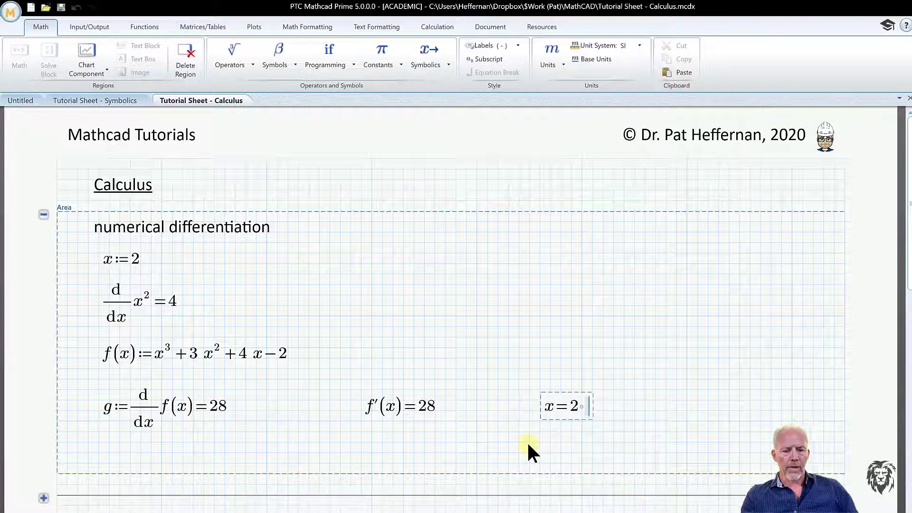
pyautogui.click(750, 421)
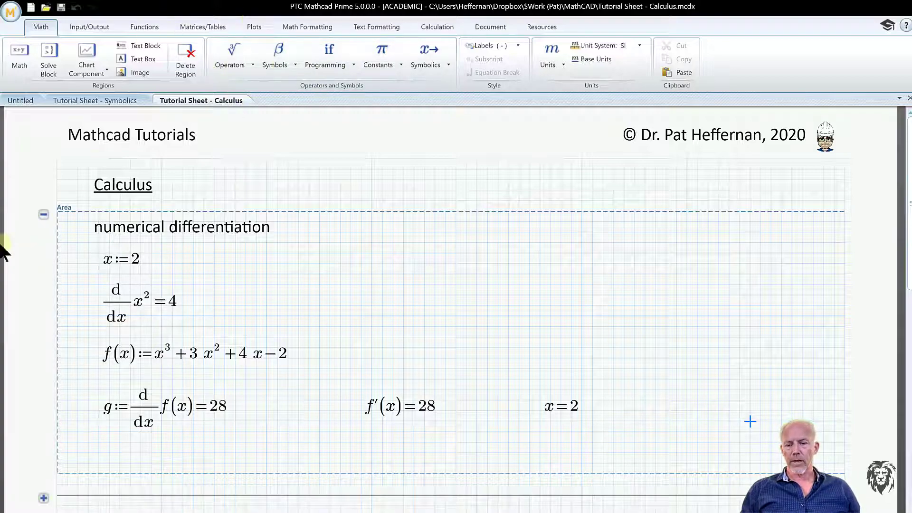
# Collapse the numerical differentiation area and expand the symbolic differentiation area.
pyautogui.click(43, 218)
pyautogui.click(43, 236)
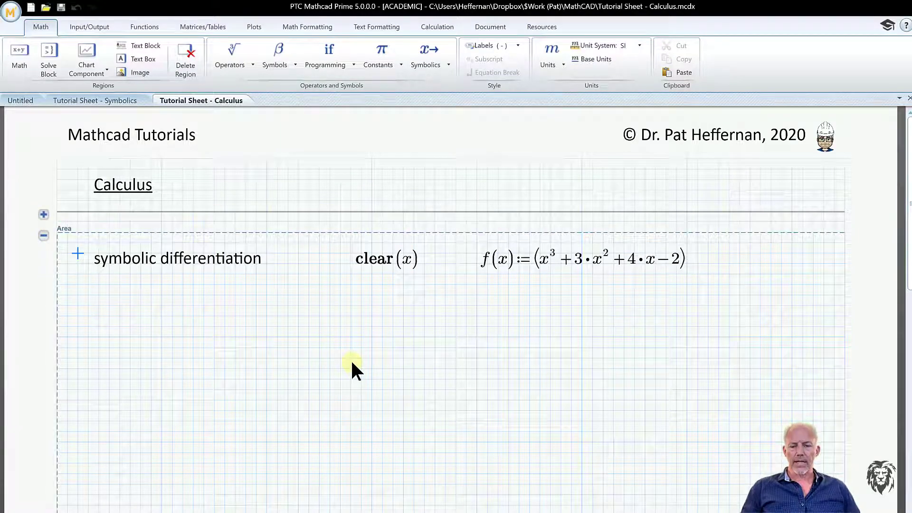
pyautogui.scroll(-1, 352, 362)
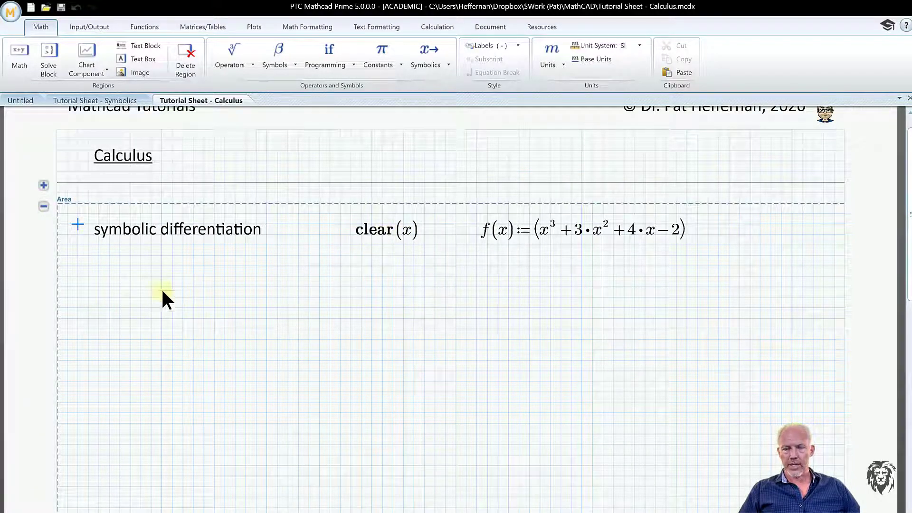
# Insert a derivative operator with respect to x below the symbolic differentiation heading.
pyautogui.click(98, 286)
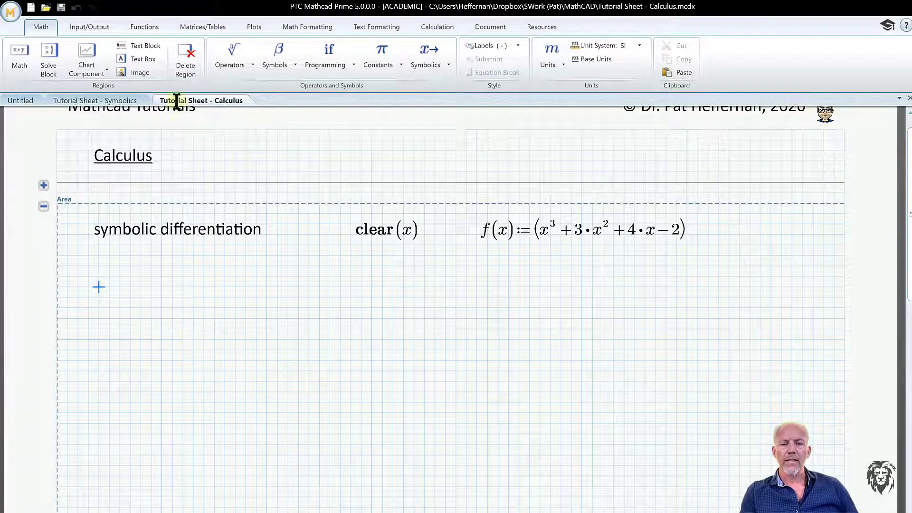
pyautogui.click(232, 57)
pyautogui.click(147, 196)
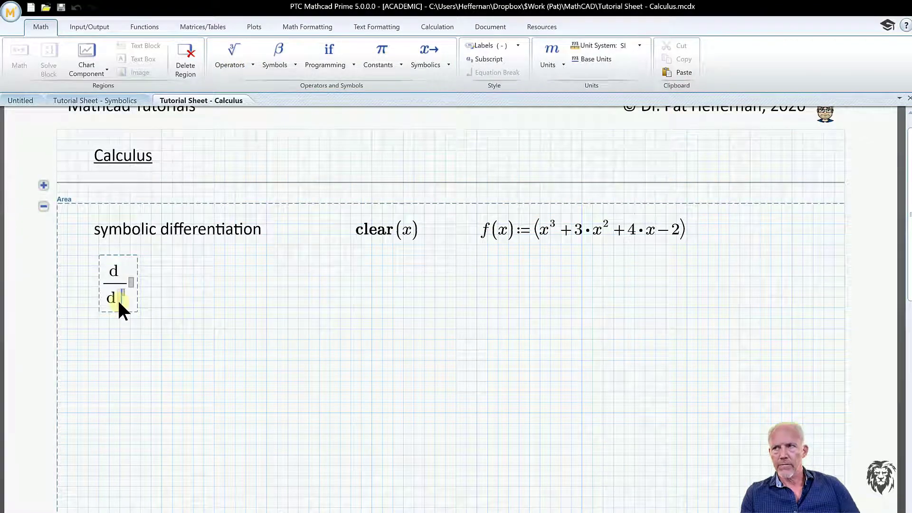
pyautogui.write('x')
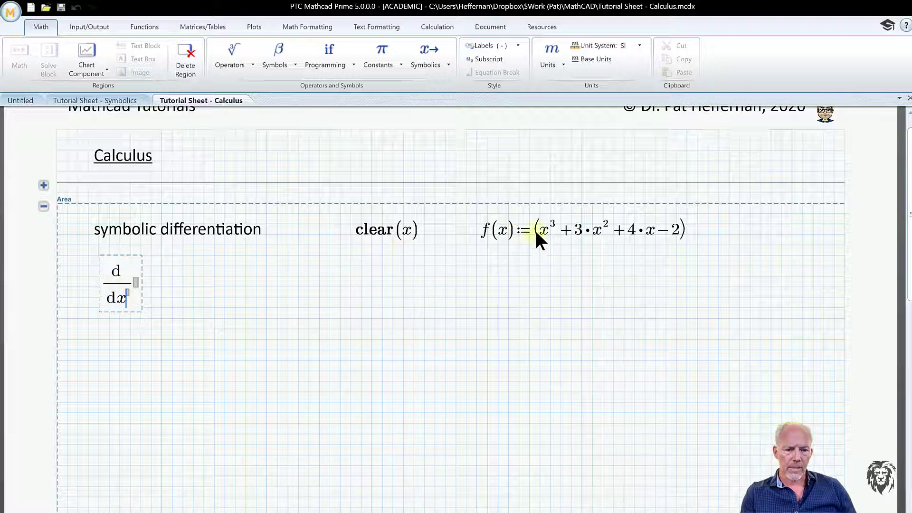
# Copy the bracketed polynomial (x^3 + 3·x^2 + 4·x − 2) from the f(x) definition into the derivative operator and evaluate it symbolically.
pyautogui.click(609, 230)
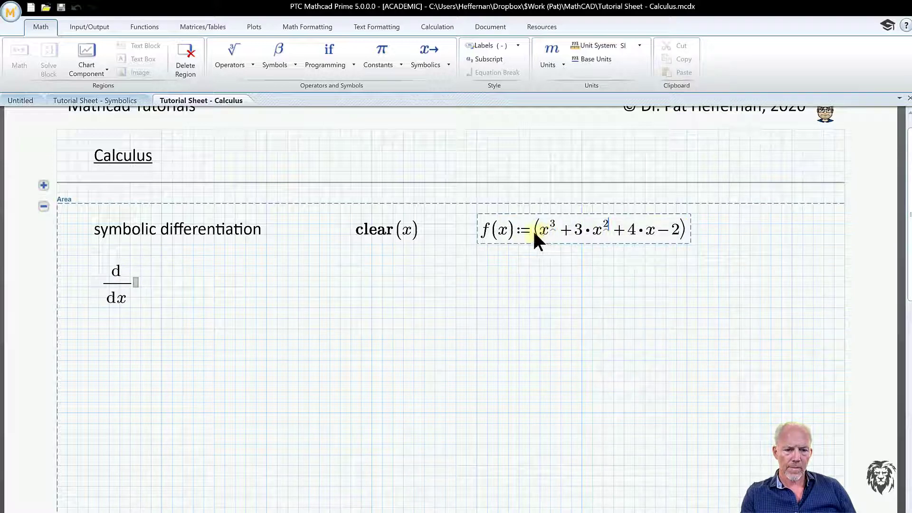
pyautogui.moveTo(534, 230); pyautogui.dragTo(691, 244)
pyautogui.hotkey('ctrl', 'c')
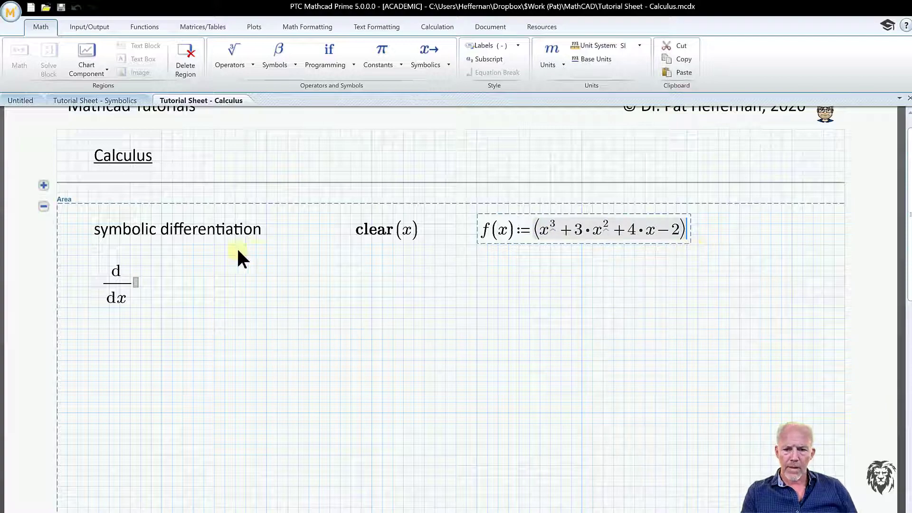
pyautogui.click(137, 283)
pyautogui.write('(x^3+3*x^2+4*x-2)')
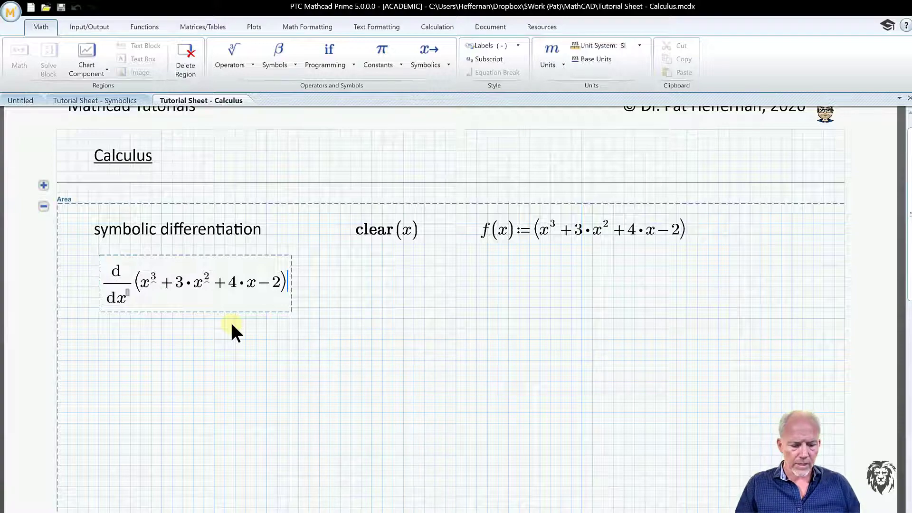
pyautogui.hotkey('ctrl', '.')
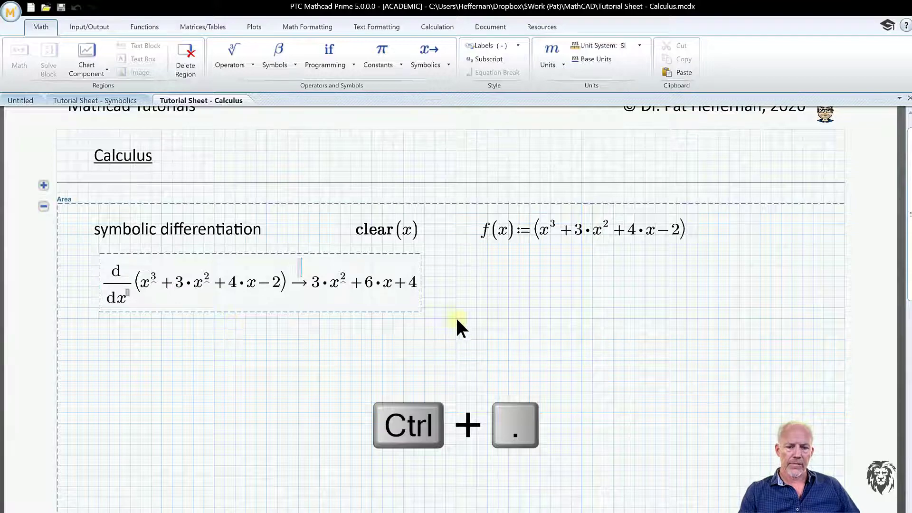
pyautogui.click(477, 297)
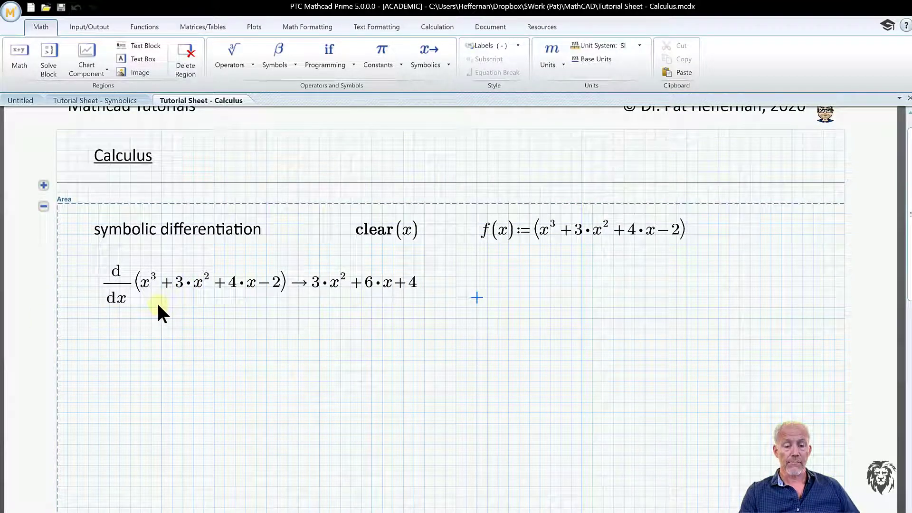
# Insert a second-order derivative operator d²/dx² below the first symbolic derivative.
pyautogui.click(110, 340)
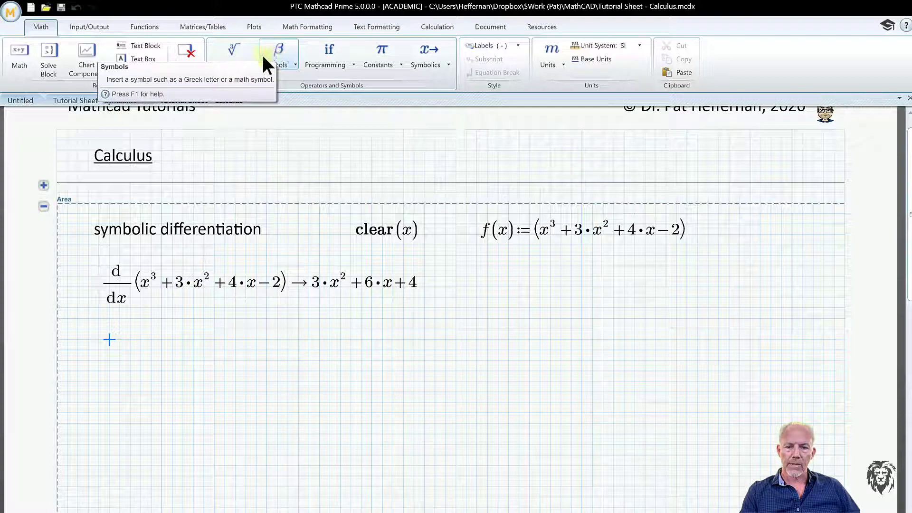
pyautogui.click(247, 54)
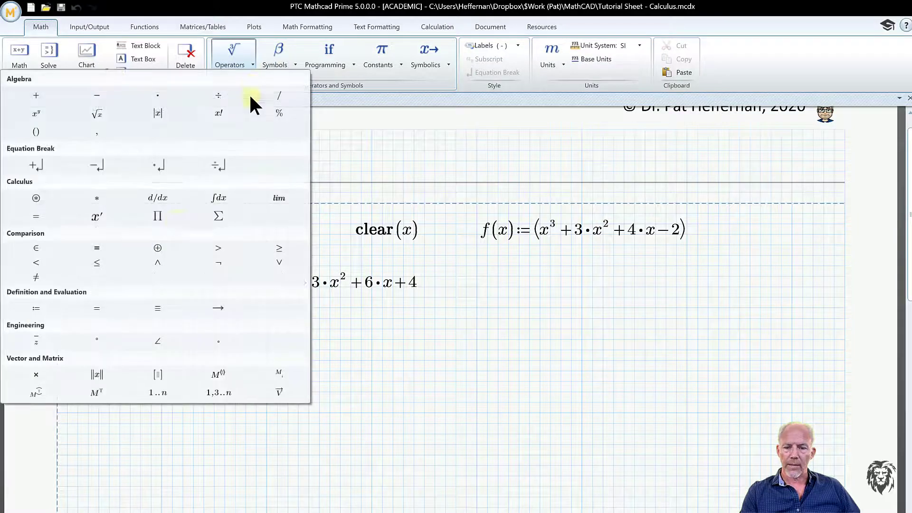
pyautogui.click(159, 197)
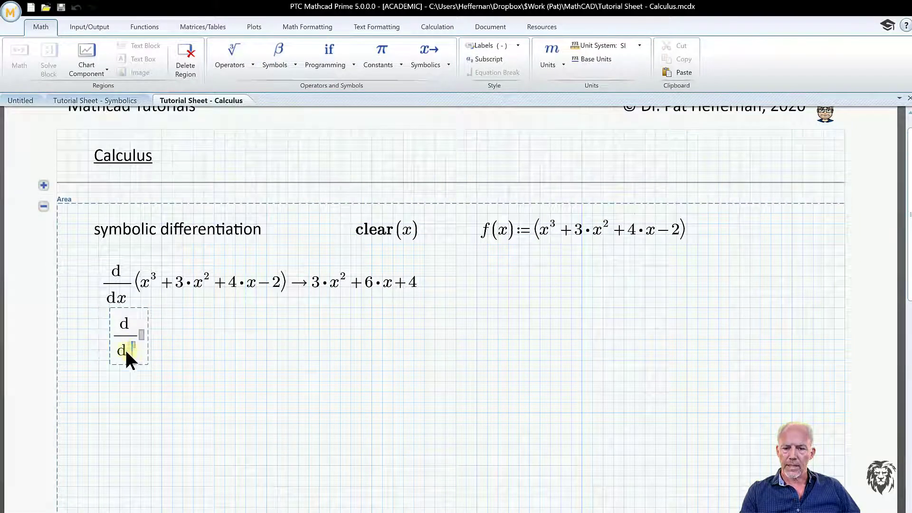
pyautogui.write('x2')
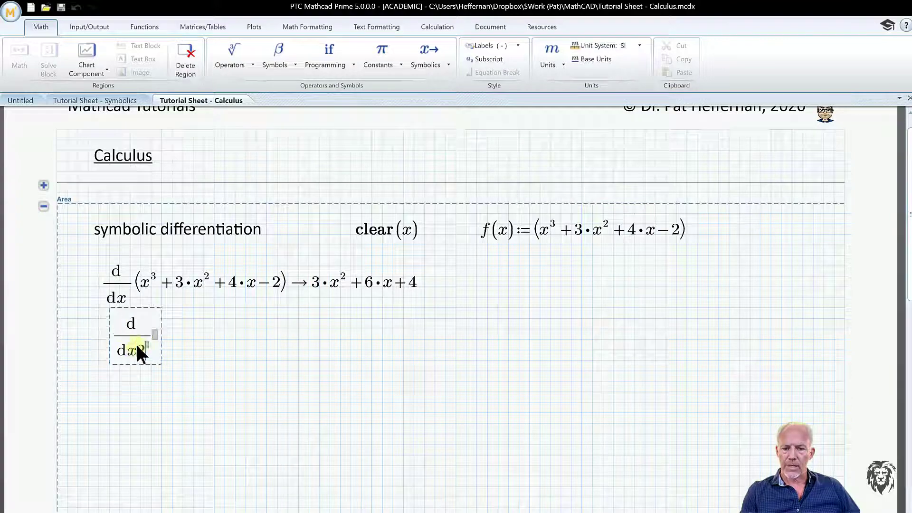
pyautogui.press('BackSpace')
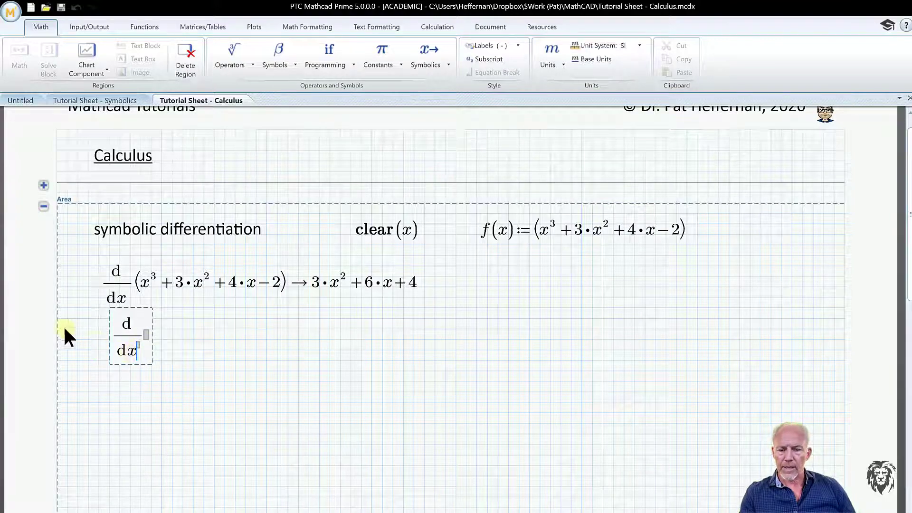
pyautogui.write('^2')
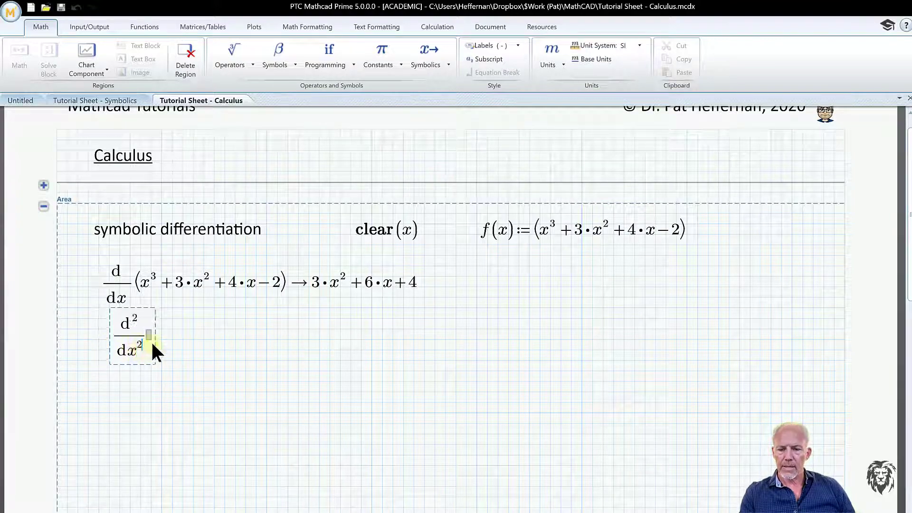
# Paste the copied polynomial into the second-derivative operator and evaluate it symbolically.
pyautogui.click(149, 334)
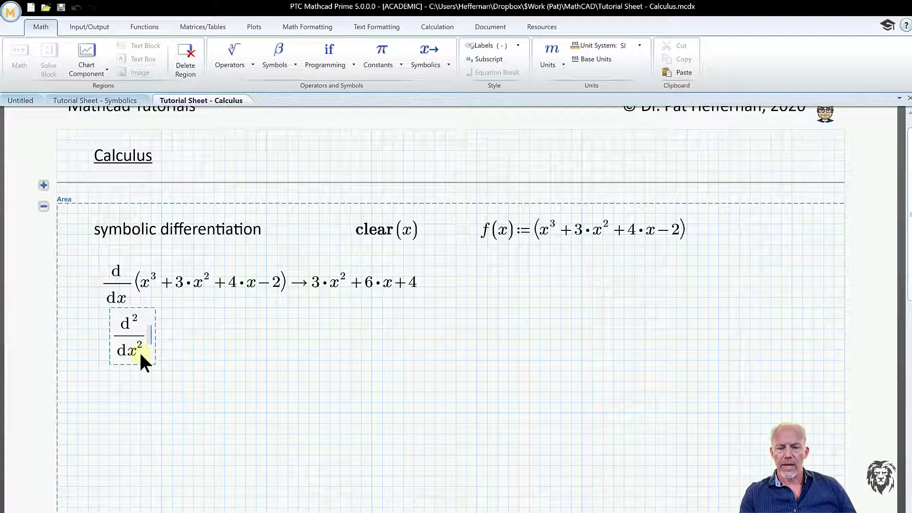
pyautogui.hotkey('ctrl', 'v')
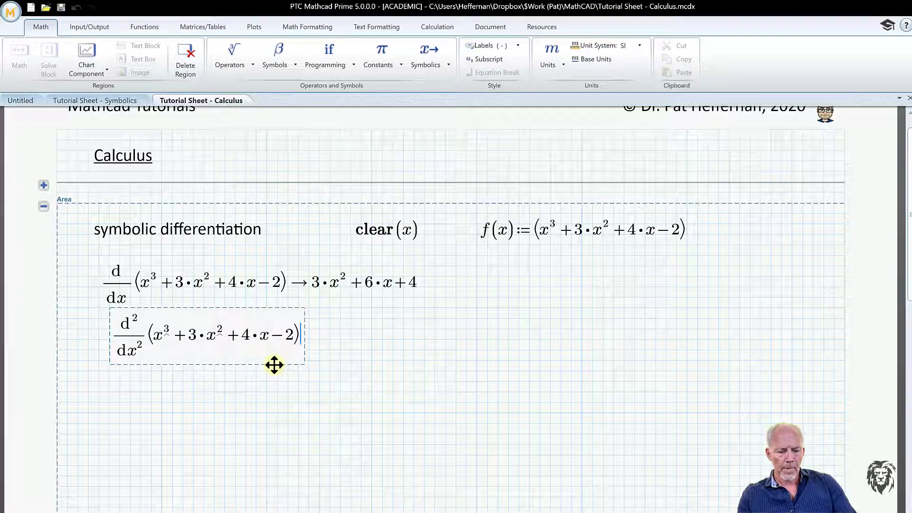
pyautogui.hotkey('ctrl', '.')
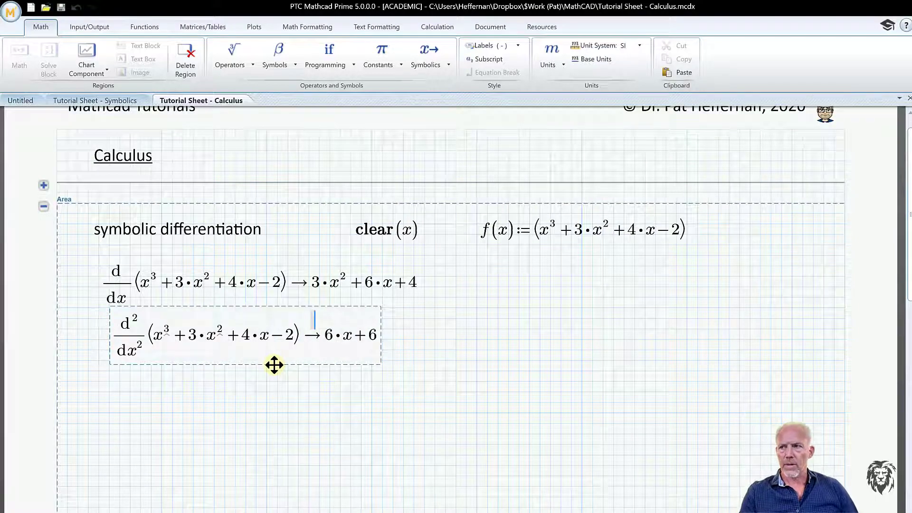
pyautogui.click(519, 360)
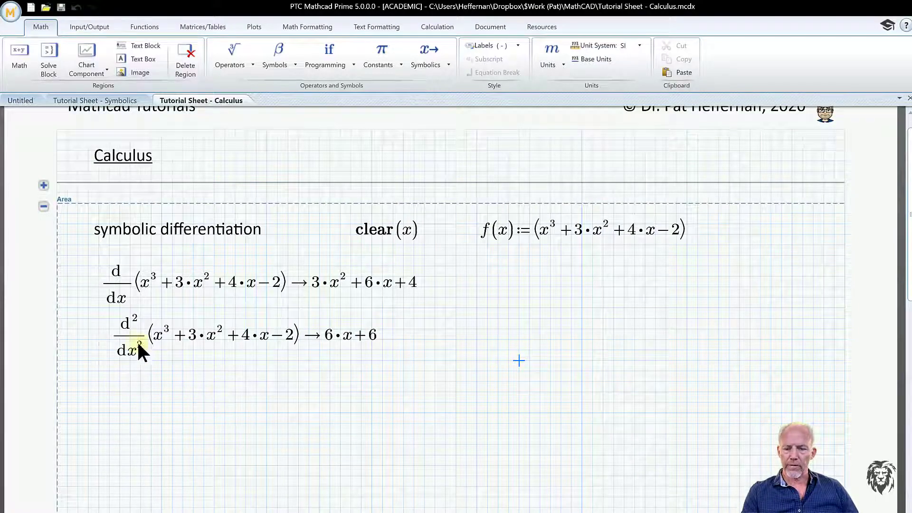
# Move the second-derivative region slightly down and align its left edge with the first derivative above.
pyautogui.click(157, 363)
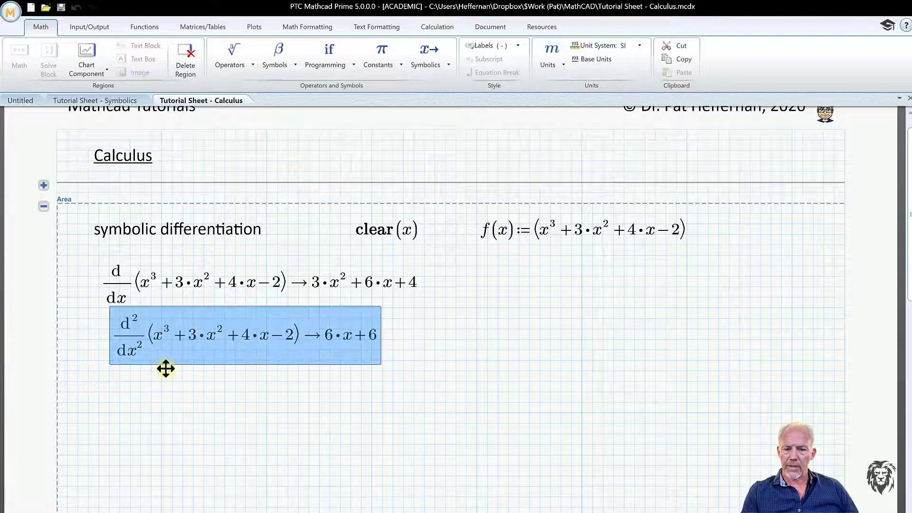
pyautogui.moveTo(165, 366); pyautogui.dragTo(159, 381)
pyautogui.click(192, 413)
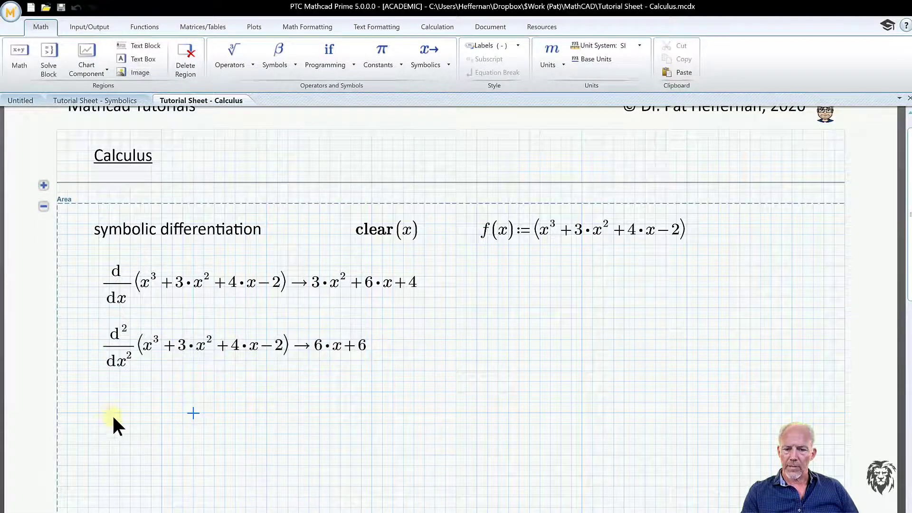
# Duplicate the second-derivative region into the empty space directly below it.
pyautogui.click(110, 403)
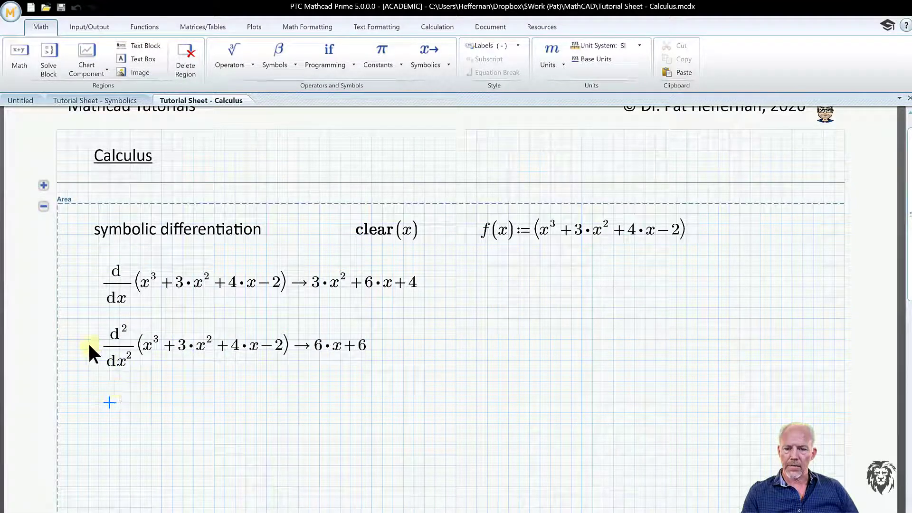
pyautogui.click(125, 378)
pyautogui.click(108, 413)
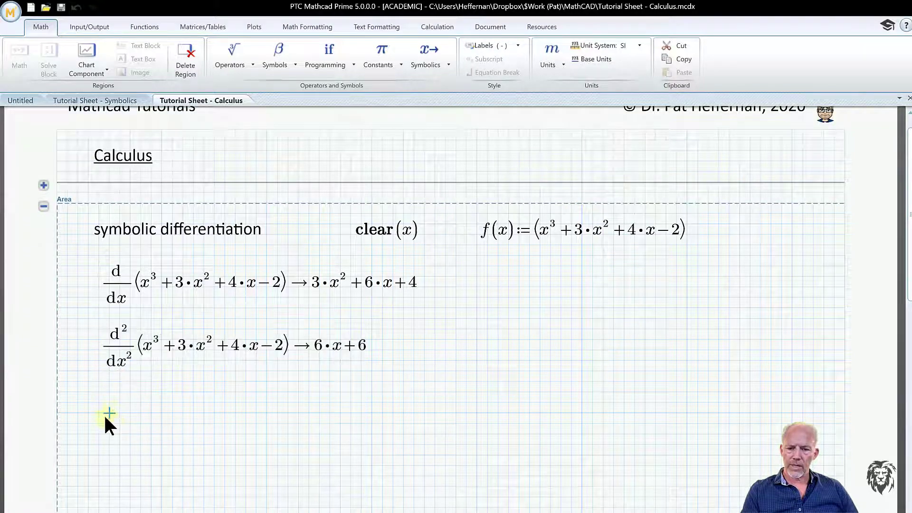
pyautogui.hotkey('ctrl', 'v')
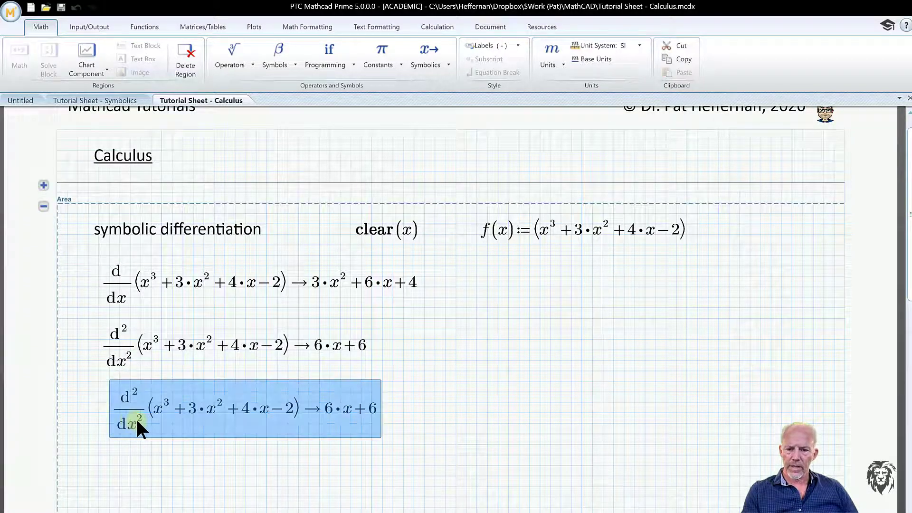
# Change the duplicated derivative's order to 3 and align its left edge with the derivatives above.
pyautogui.click(139, 420)
pyautogui.press('BackSpace')
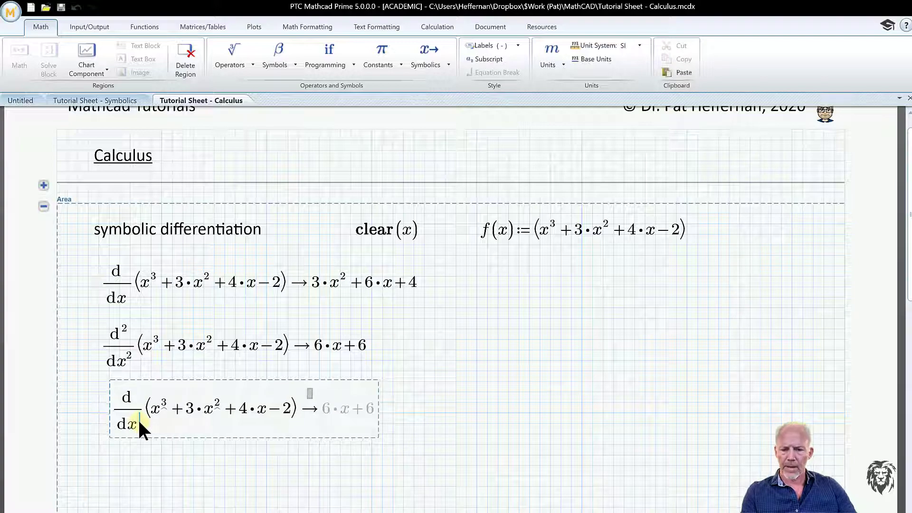
pyautogui.write('3')
pyautogui.click(140, 465)
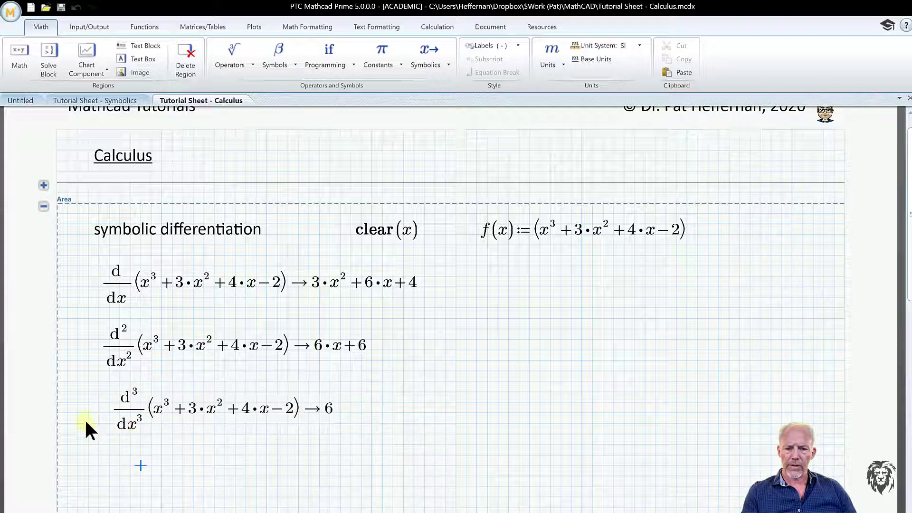
pyautogui.moveTo(80, 410); pyautogui.dragTo(176, 443)
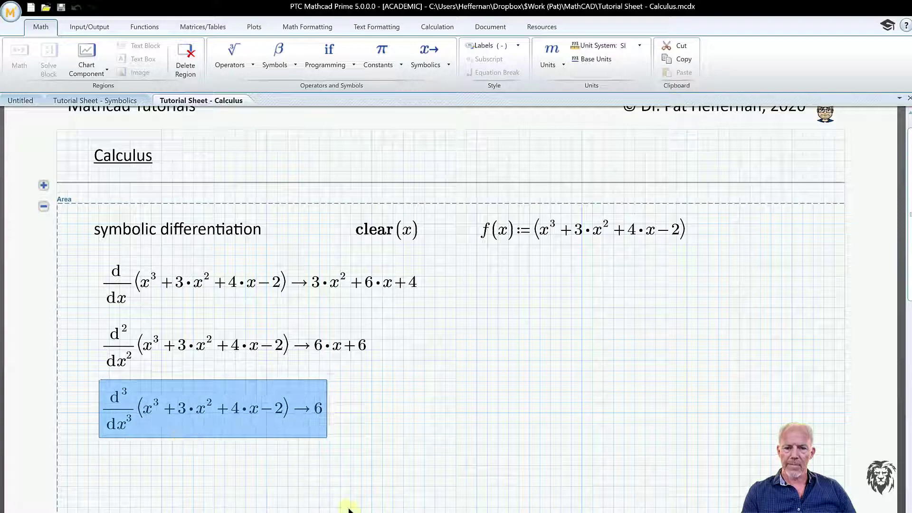
pyautogui.click(329, 493)
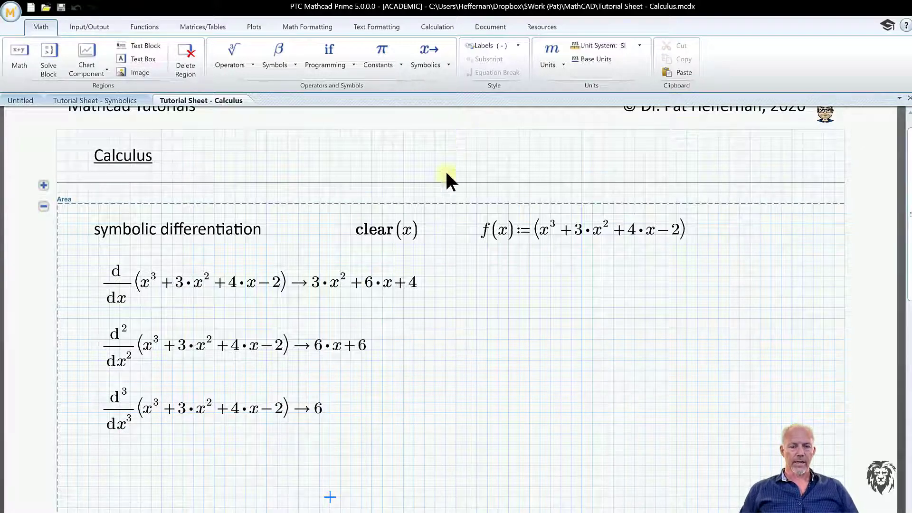
# Add f′(x) in prime notation below the f(x) definition, evaluate it symbolically, and align its left edge with the definition.
pyautogui.moveTo(462, 223); pyautogui.dragTo(499, 298)
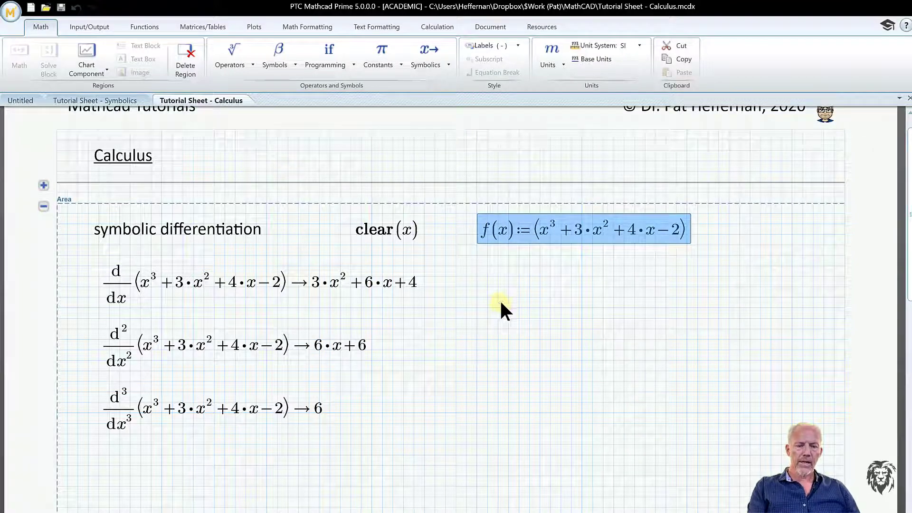
pyautogui.click(499, 298)
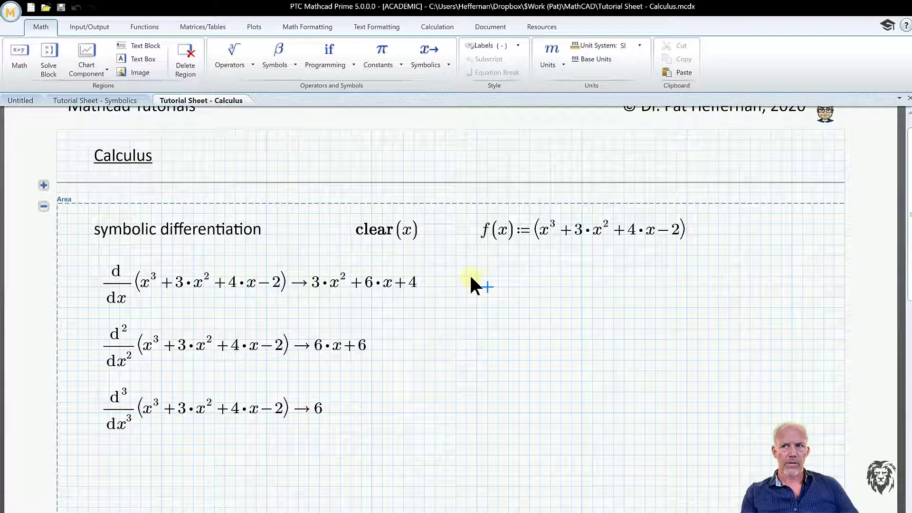
pyautogui.write('f')
pyautogui.hotkey('ctrl', "'")
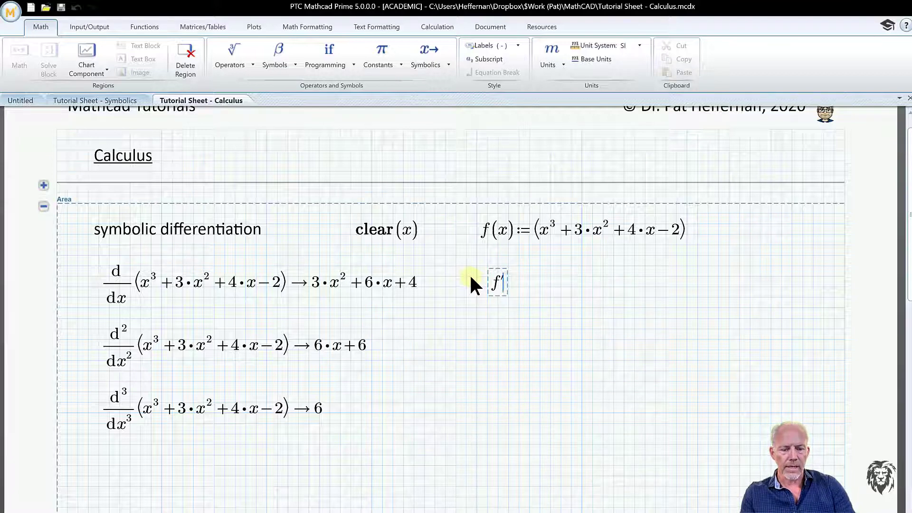
pyautogui.write('(x')
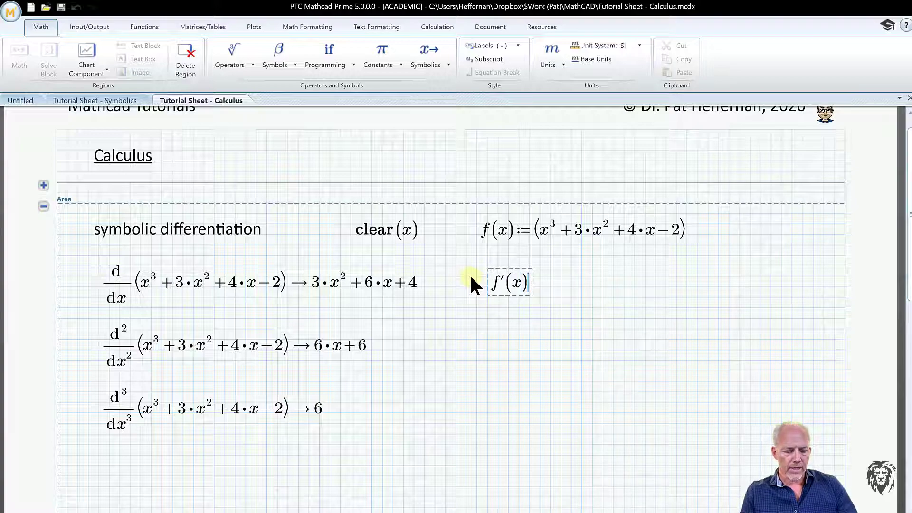
pyautogui.hotkey('ctrl', '.')
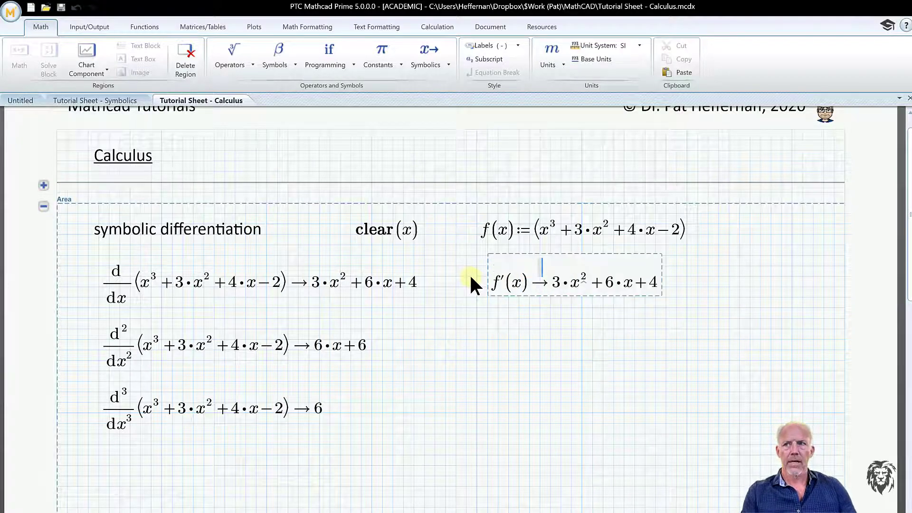
pyautogui.click(503, 297)
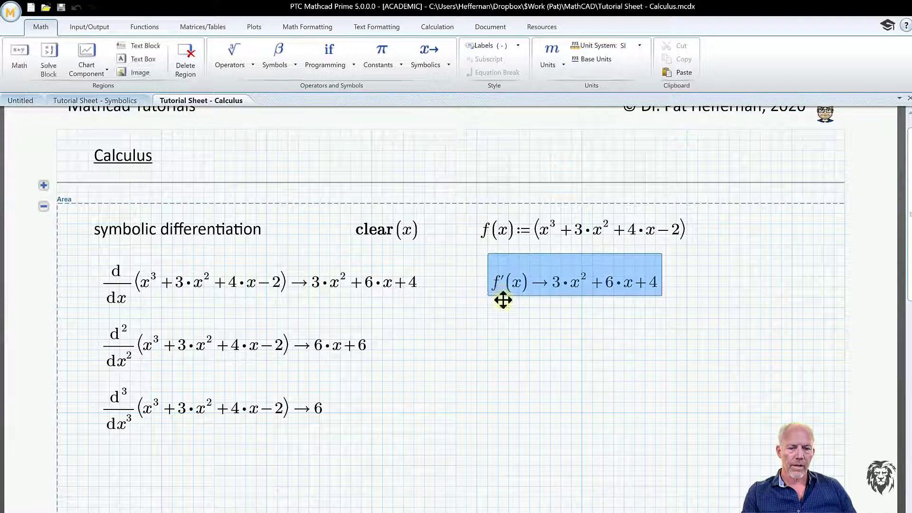
pyautogui.moveTo(502, 302); pyautogui.dragTo(498, 302)
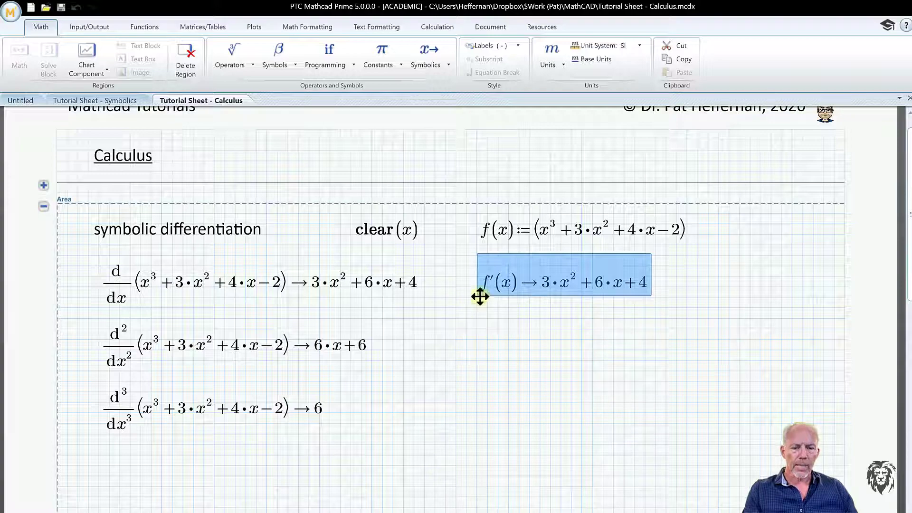
# Enter f″(x) in prime notation below f′(x) and evaluate it symbolically.
pyautogui.click(476, 339)
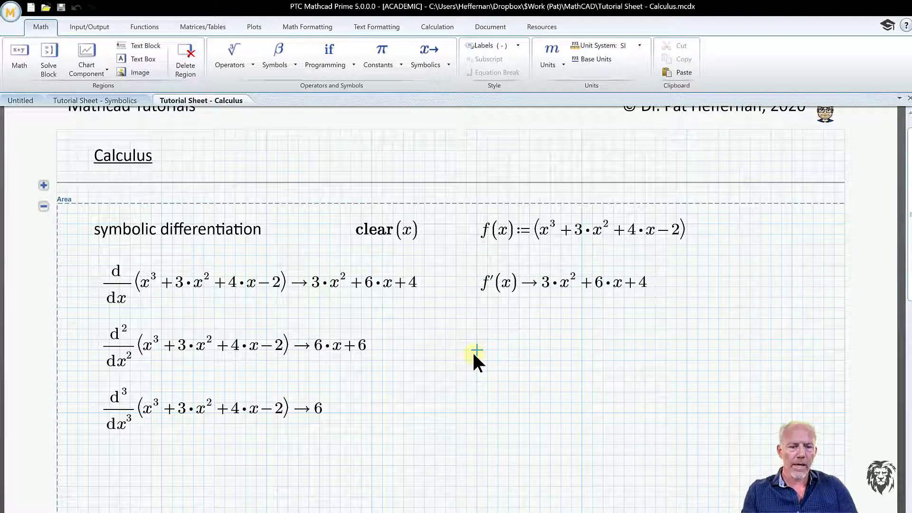
pyautogui.write('f')
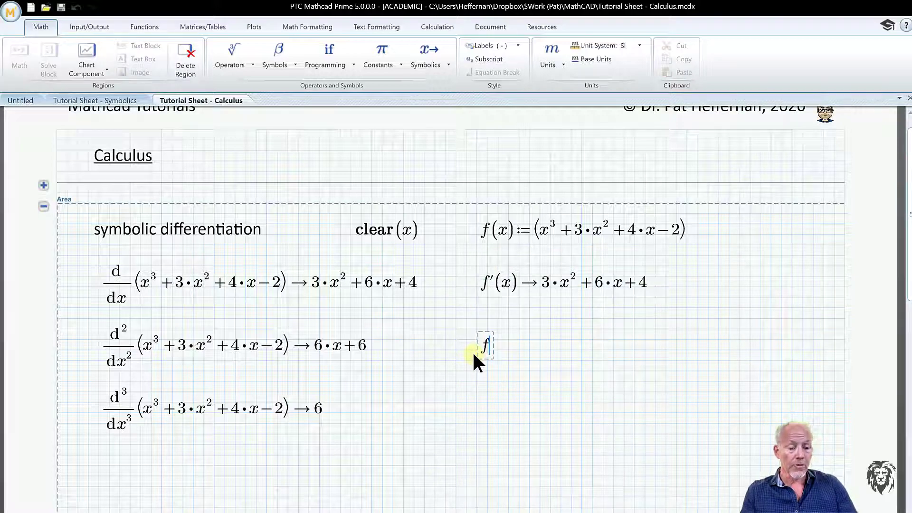
pyautogui.hotkey('ctrl', 'F7')
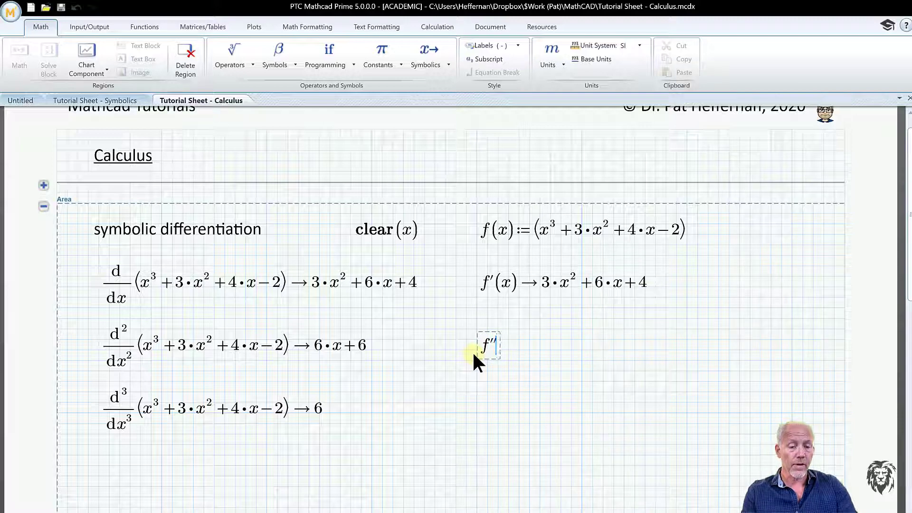
pyautogui.write('(x')
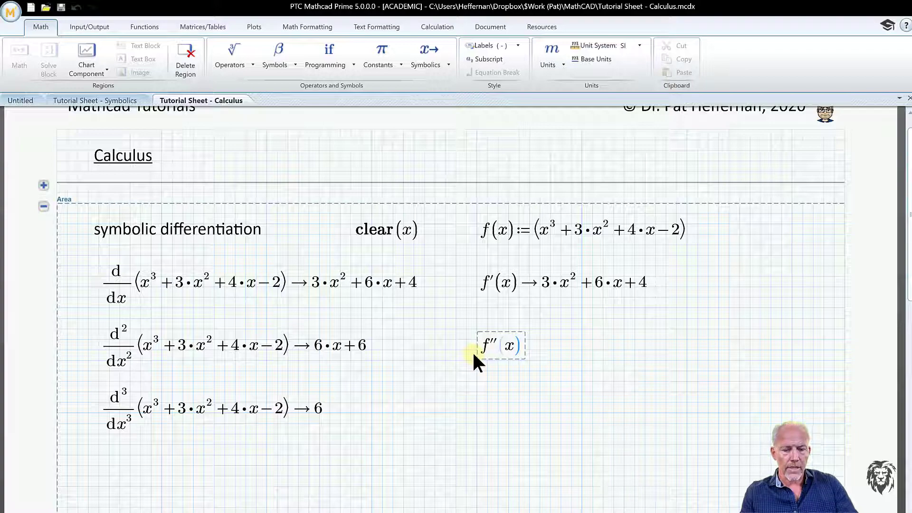
pyautogui.hotkey('ctrl', '.')
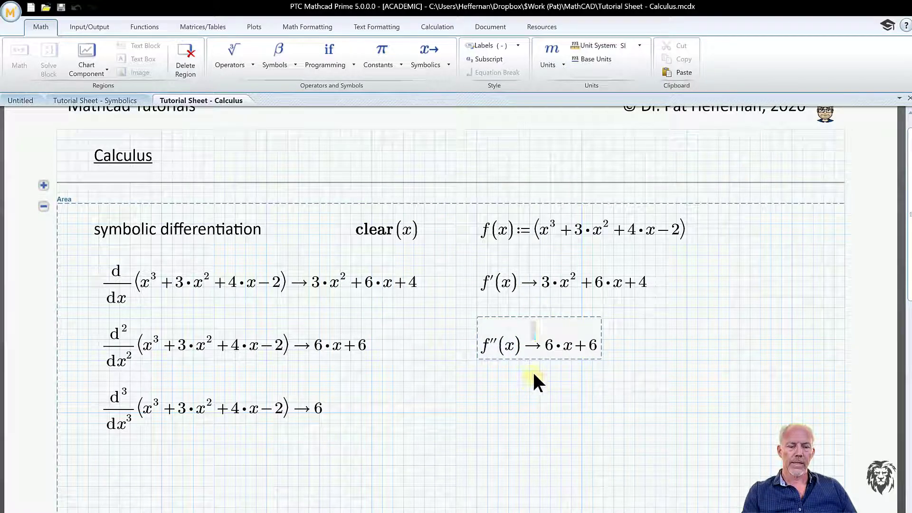
# Duplicate the f″(x) region below itself, level with the third-order derivative and left-aligned with the regions above.
pyautogui.click(530, 371)
pyautogui.click(457, 348)
pyautogui.moveTo(495, 382)
pyautogui.mouseDown()
pyautogui.moveTo(503, 358)
pyautogui.moveTo(509, 371)
pyautogui.mouseUp()
pyautogui.click(506, 361)
pyautogui.moveTo(442, 347); pyautogui.dragTo(491, 412)
pyautogui.click(480, 406)
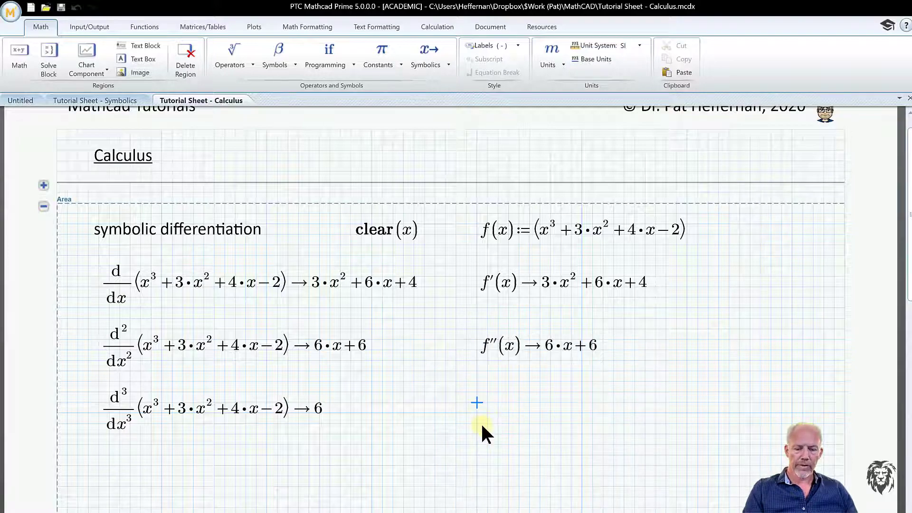
pyautogui.hotkey('ctrl', 'v')
pyautogui.moveTo(497, 414); pyautogui.dragTo(499, 425)
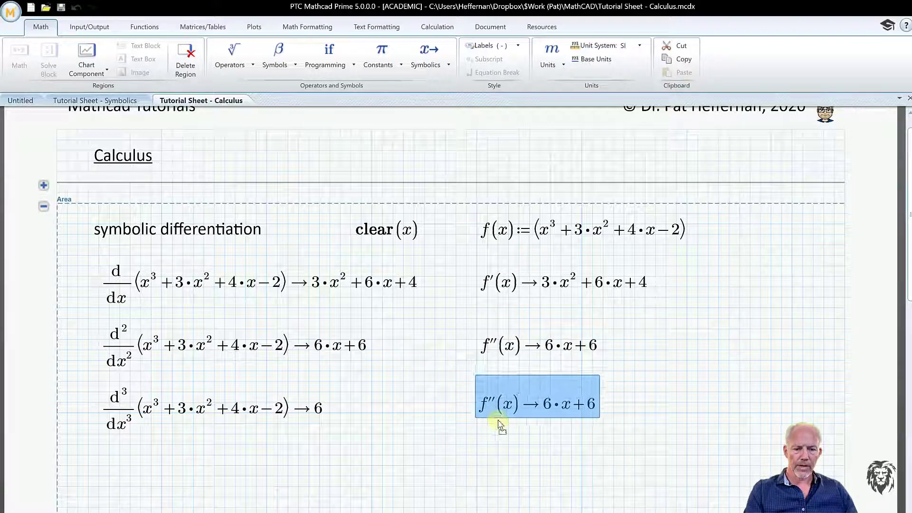
# Add a third prime to the copied expression so that f‴(x) is evaluated symbolically.
pyautogui.click(492, 407)
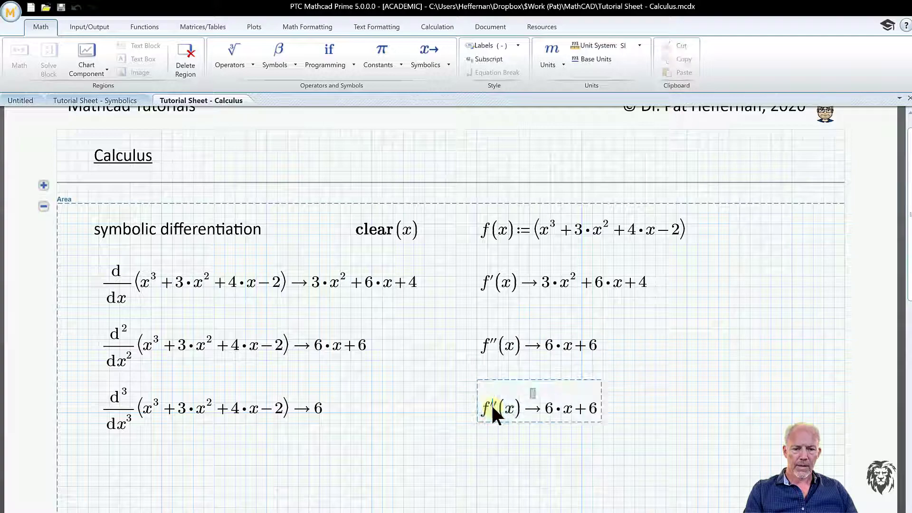
pyautogui.write("'")
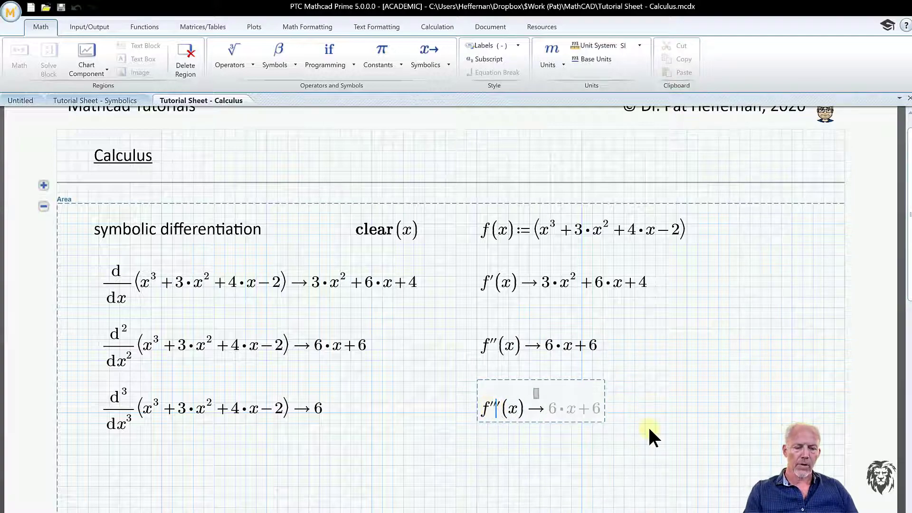
pyautogui.click(602, 434)
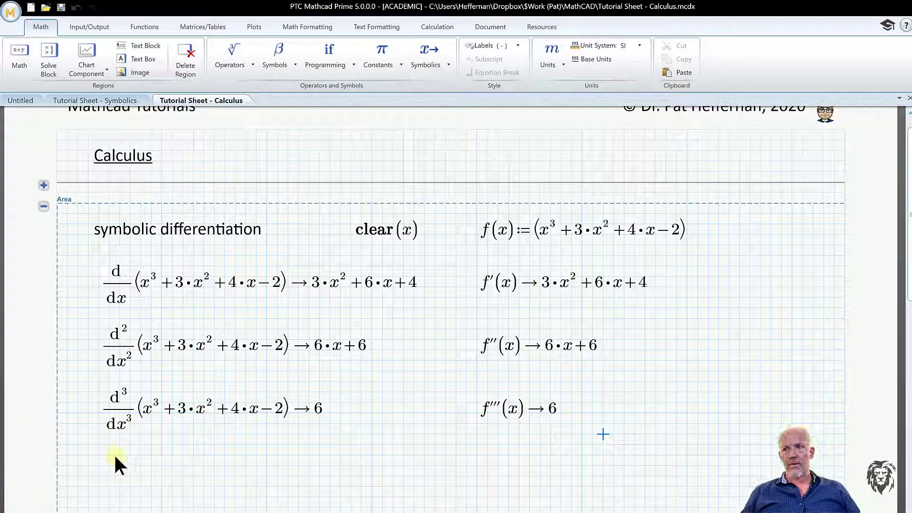
# Define x := 2 below the third-order derivative of the polynomial.
pyautogui.click(97, 475)
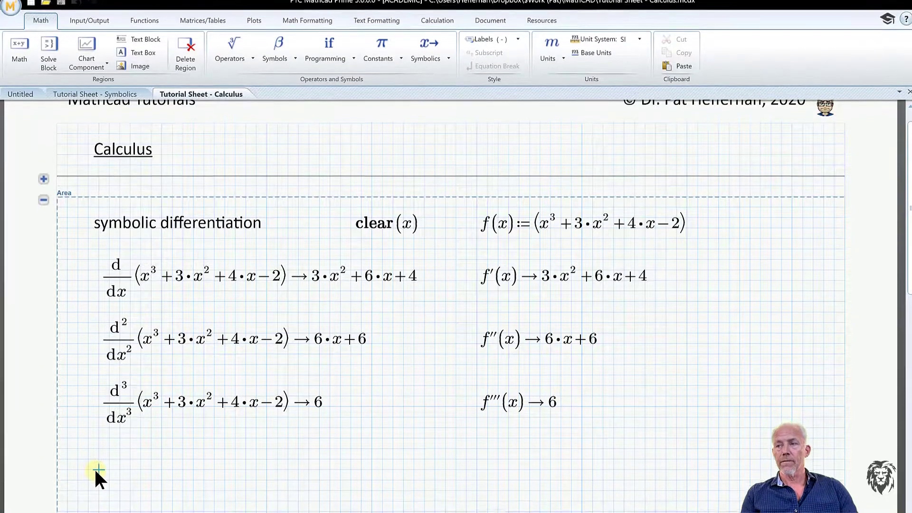
pyautogui.write('x2')
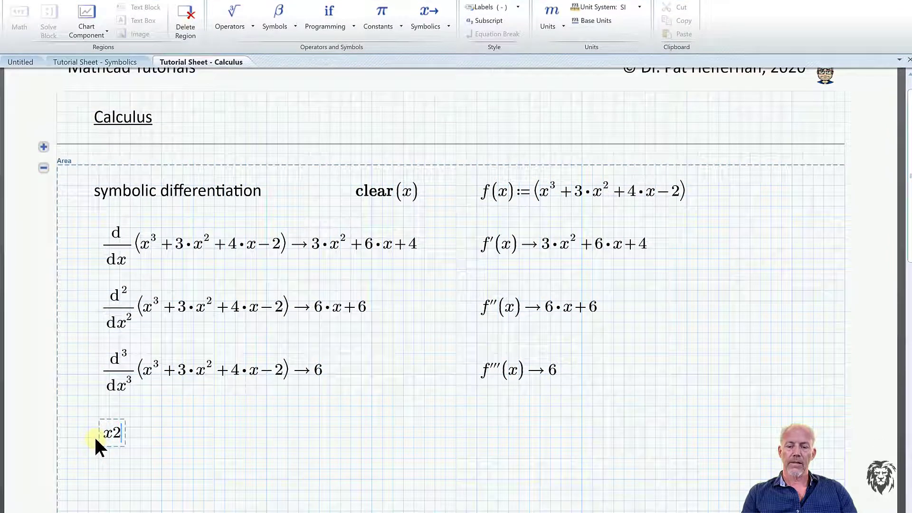
pyautogui.press('BackSpace')
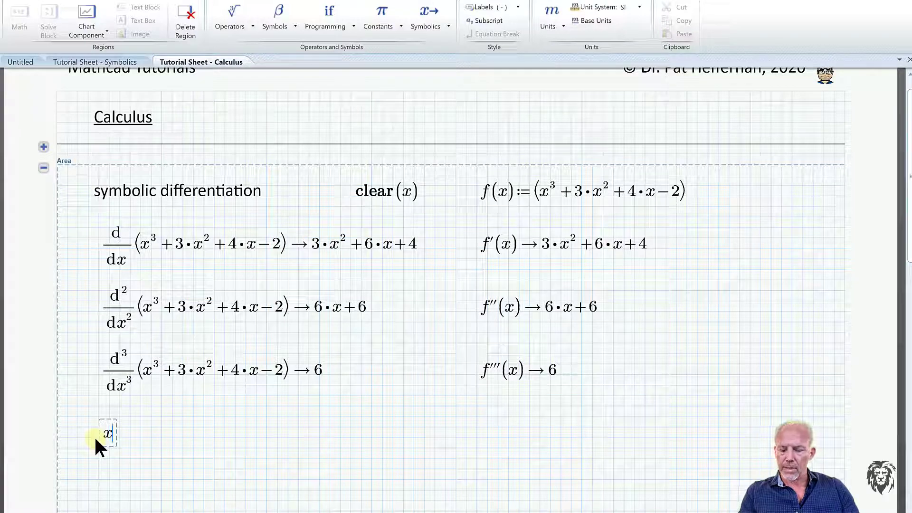
pyautogui.write(':=')
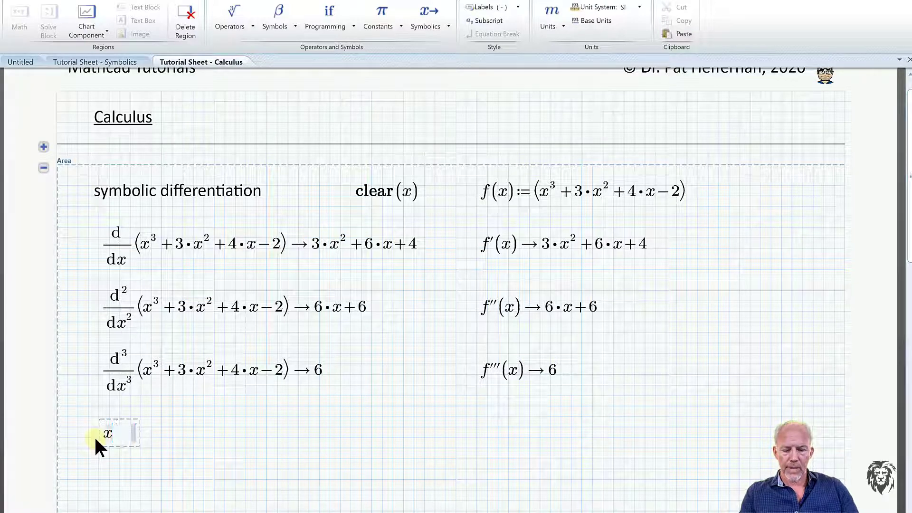
pyautogui.write('2')
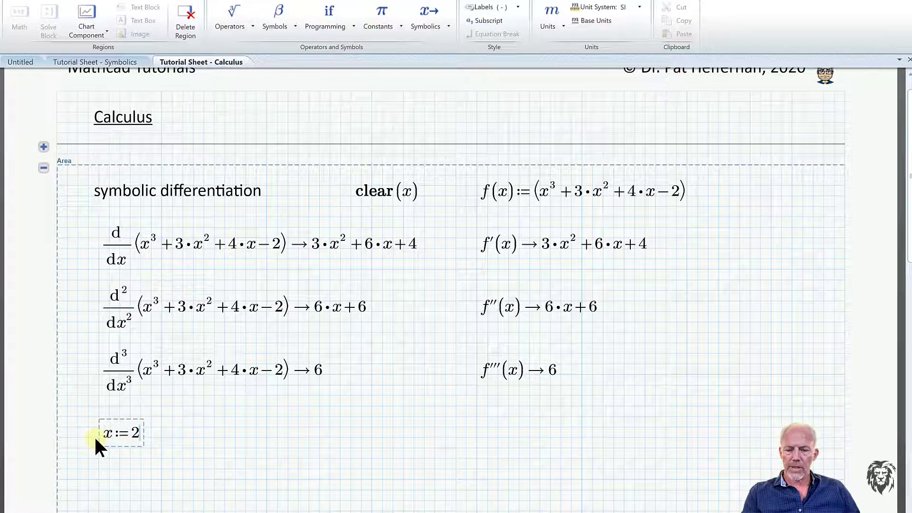
pyautogui.click(222, 445)
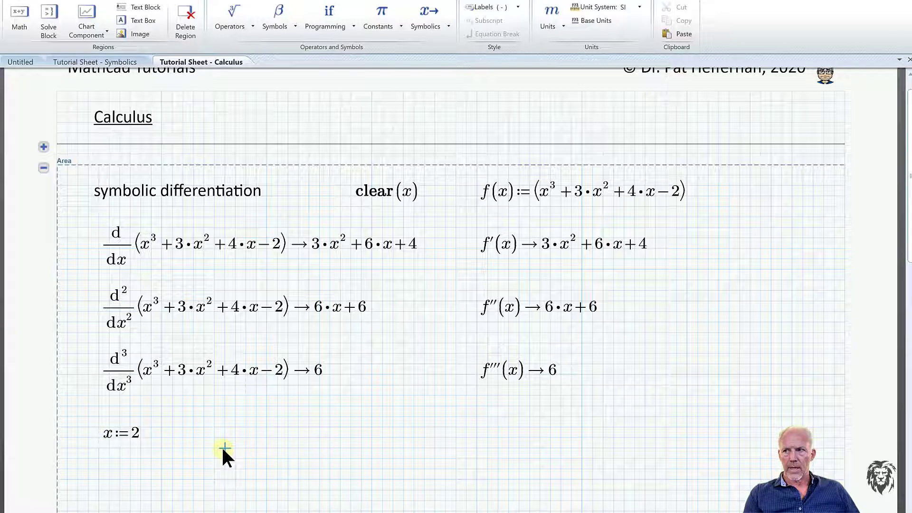
# Copy the first symbolic derivative d/dx region, paste it below x := 2, and align its left edge with that definition.
pyautogui.click(78, 237)
pyautogui.moveTo(112, 274); pyautogui.dragTo(144, 329)
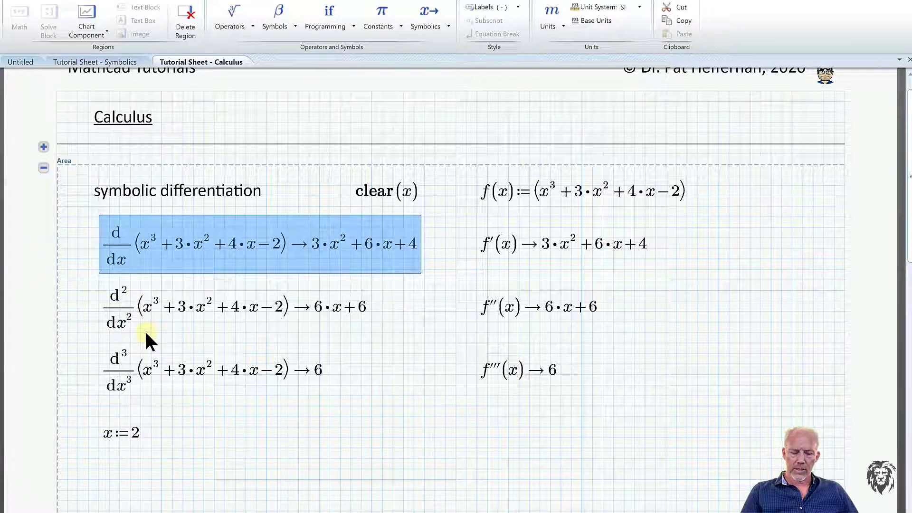
pyautogui.click(102, 483)
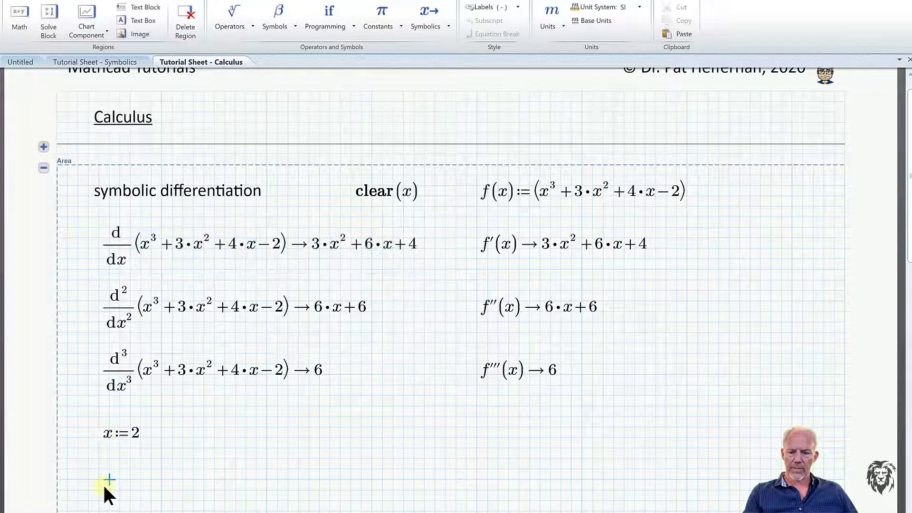
pyautogui.hotkey('ctrl', 'v')
pyautogui.click(77, 479)
pyautogui.moveTo(95, 478); pyautogui.dragTo(117, 508)
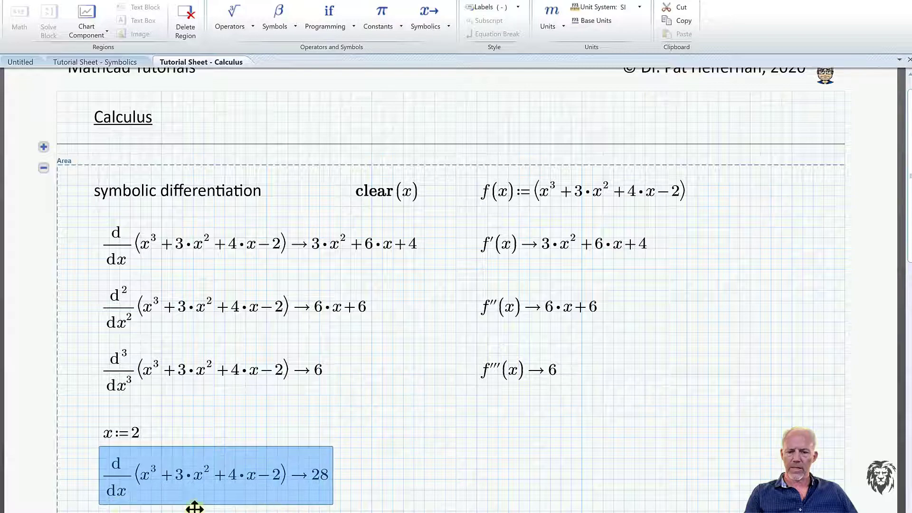
pyautogui.click(371, 489)
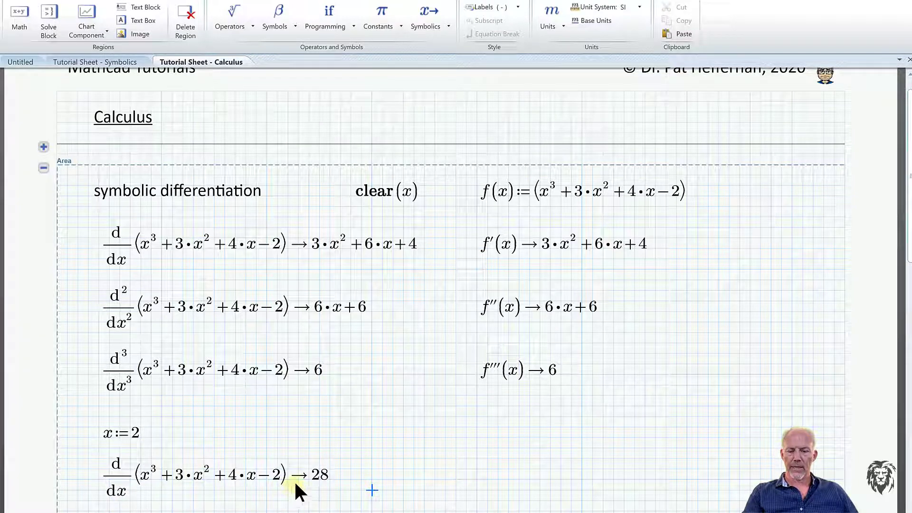
# Collapse the symbolic differentiation area, expand the numerical integration area, and place the insertion point below its heading.
pyautogui.scroll(-1, 377, 456)
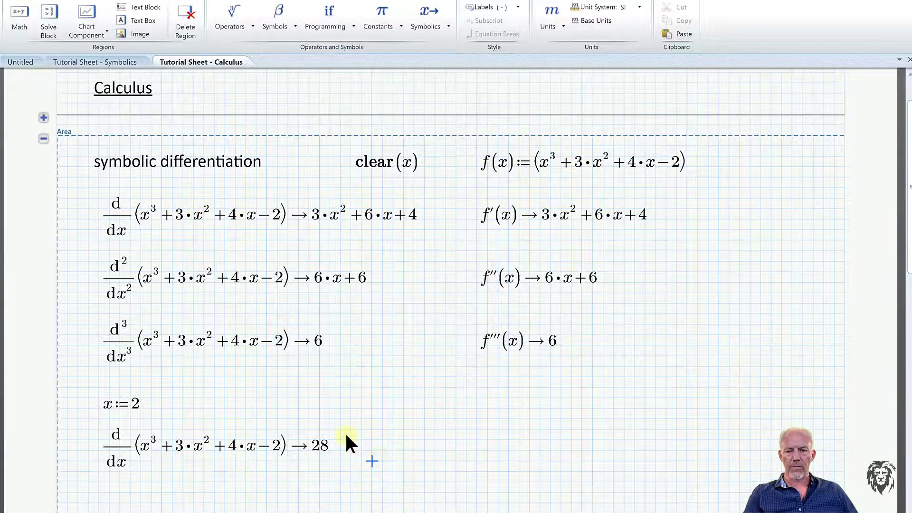
pyautogui.click(44, 139)
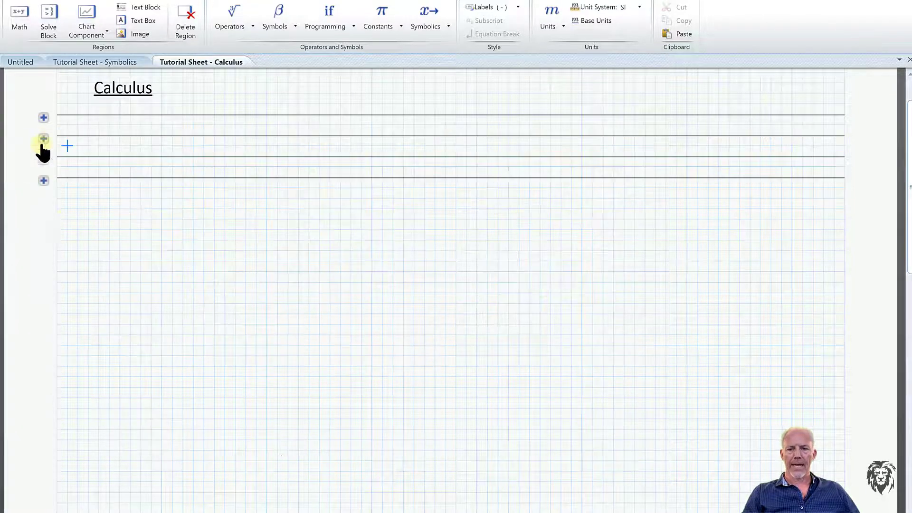
pyautogui.click(43, 160)
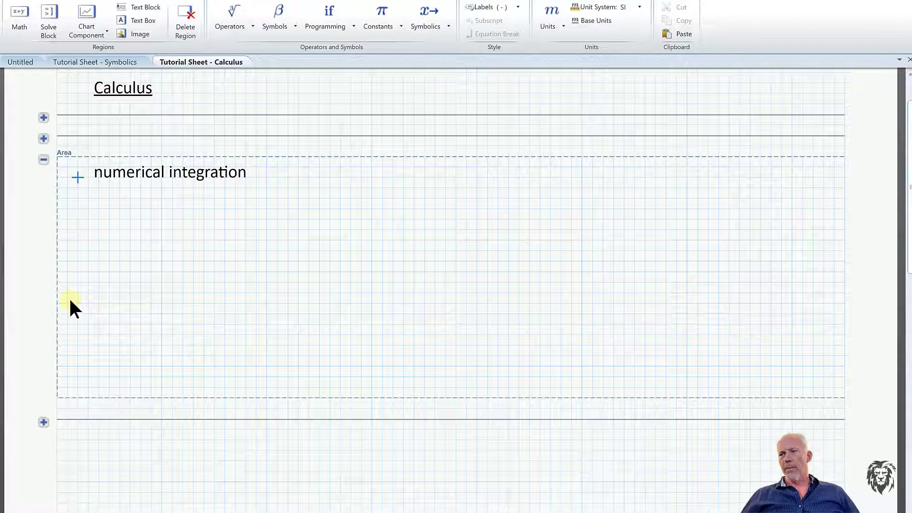
pyautogui.click(105, 218)
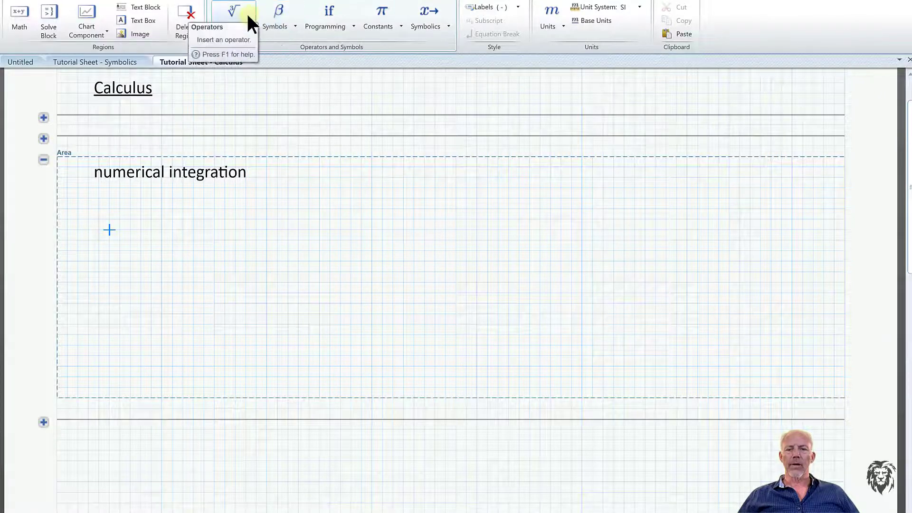
# Insert a definite integral of x^2 with respect to x below the heading, with lower limit 1 and upper limit 5.
pyautogui.click(245, 27)
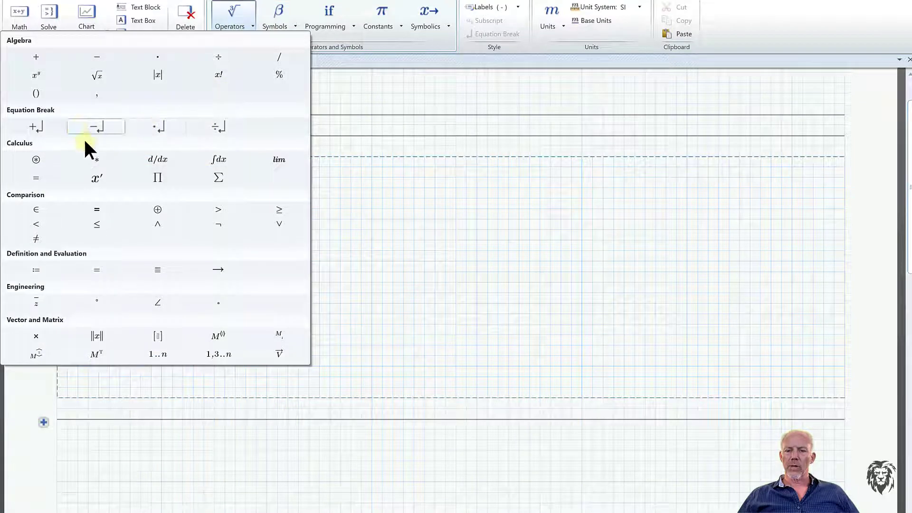
pyautogui.click(215, 160)
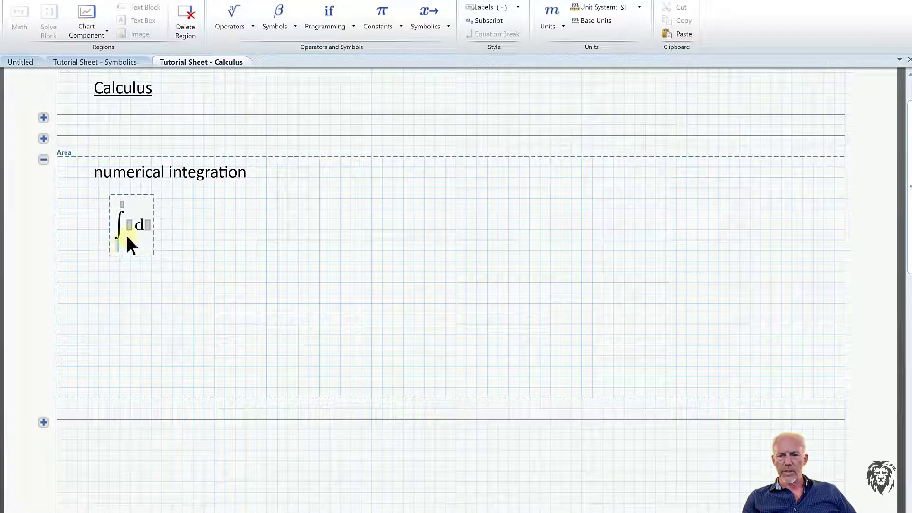
pyautogui.write('x')
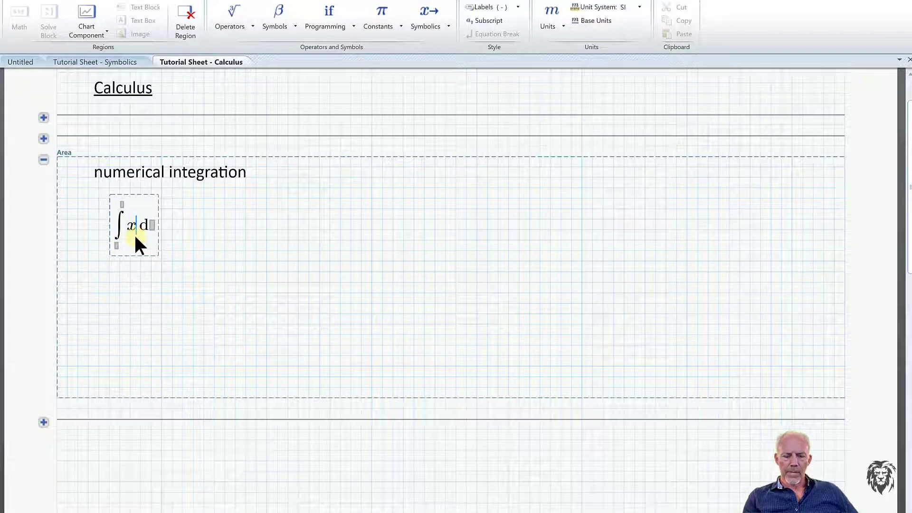
pyautogui.write('^2')
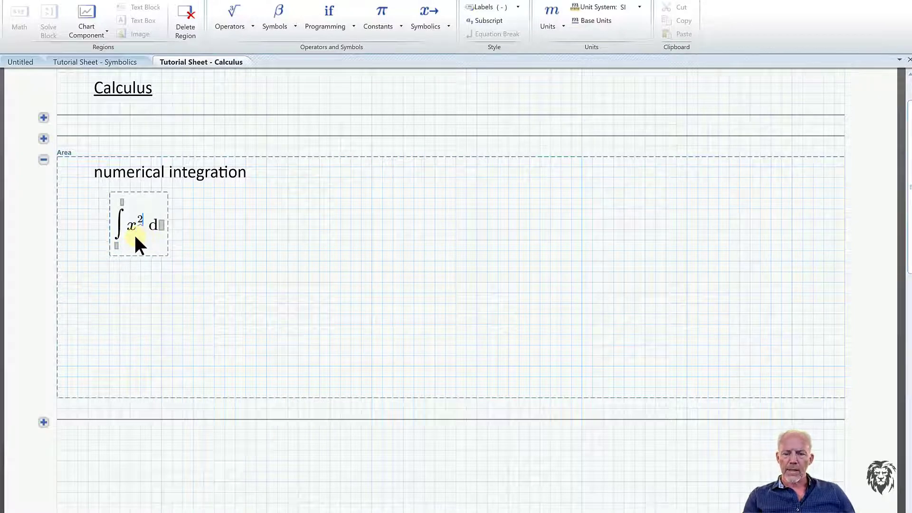
pyautogui.write('x')
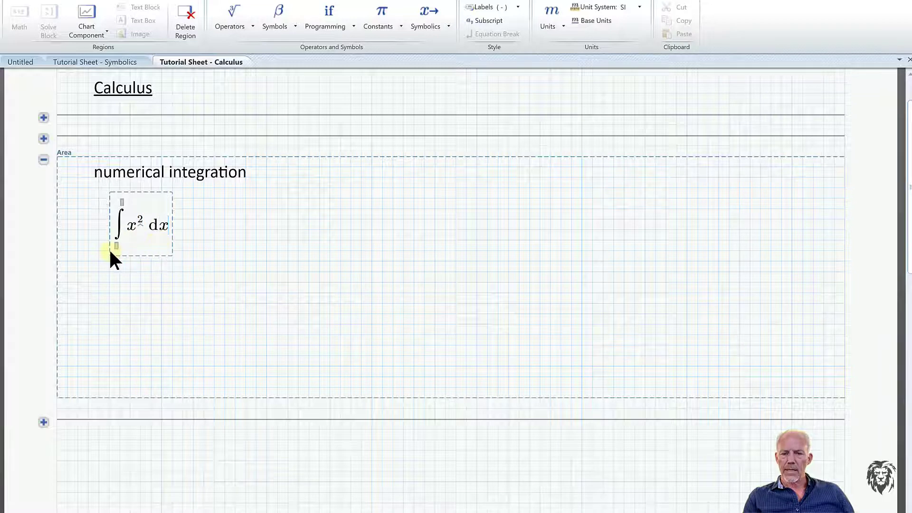
pyautogui.write('1')
pyautogui.click(121, 200)
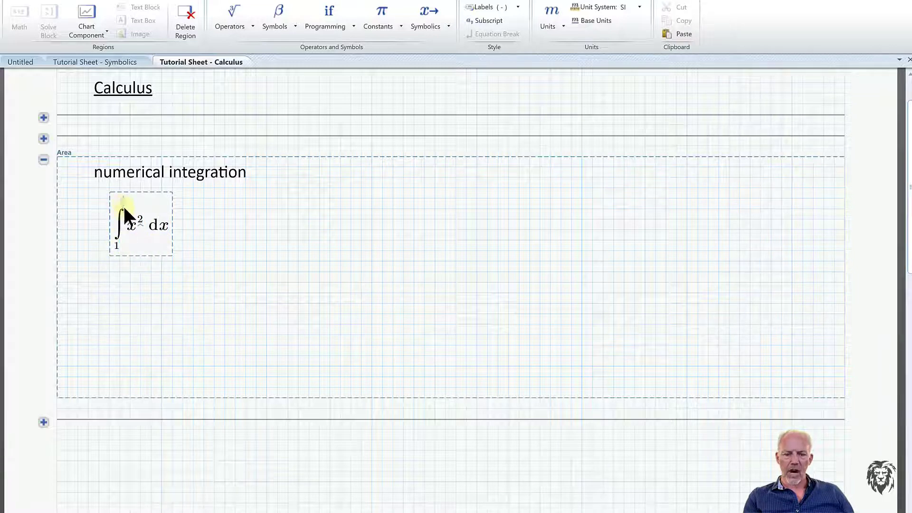
pyautogui.write('5')
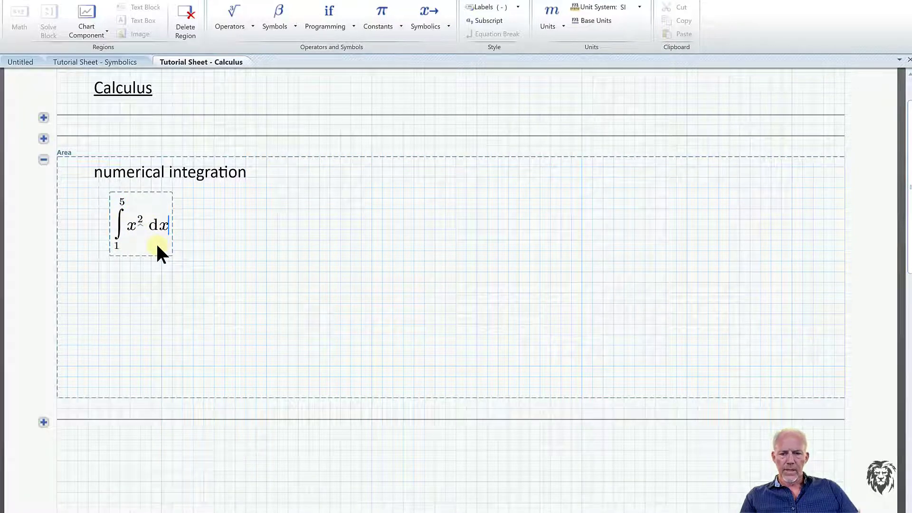
# Evaluate the definite integral of x^2 symbolically, and append a numeric evaluation to the symbolic result.
pyautogui.hotkey('ctrl', '.')
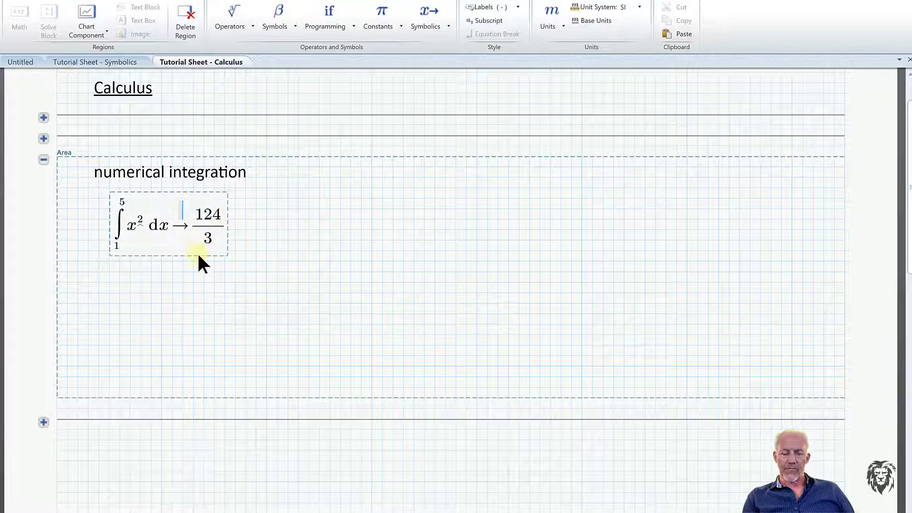
pyautogui.click(225, 228)
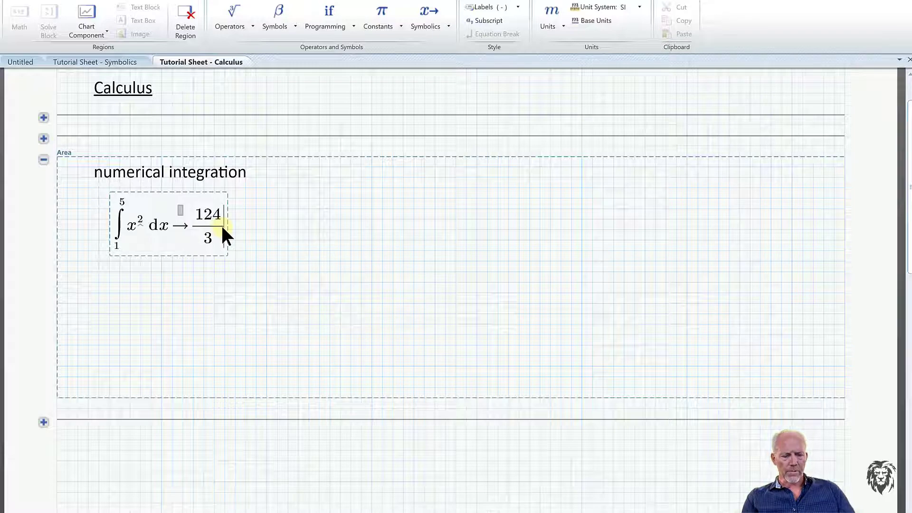
pyautogui.write('= 41.333')
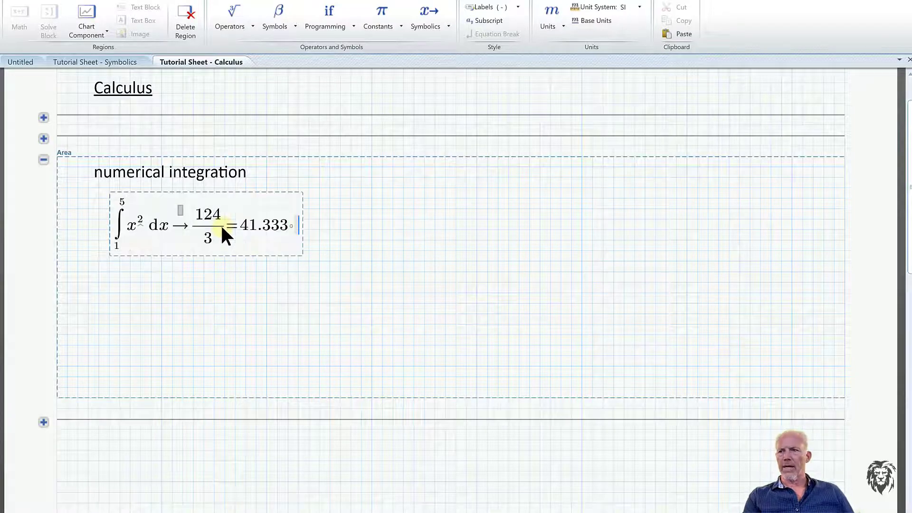
pyautogui.click(256, 282)
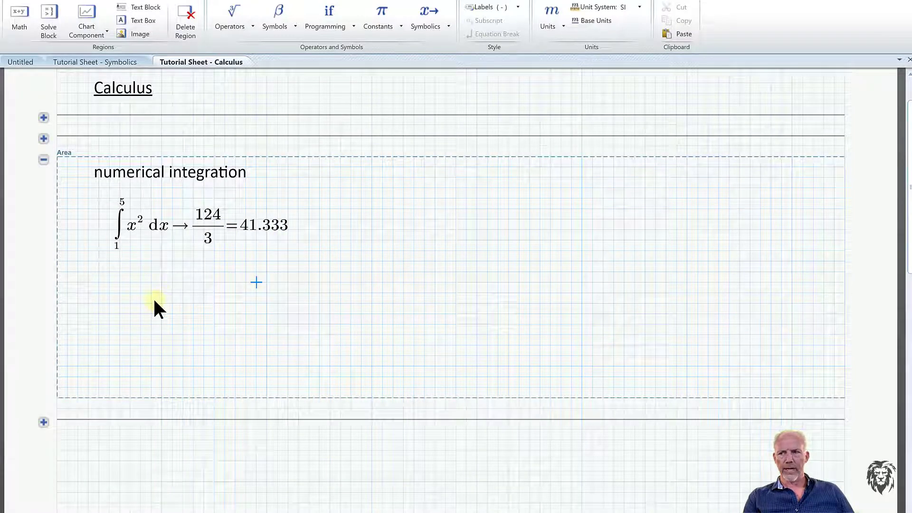
pyautogui.click(112, 284)
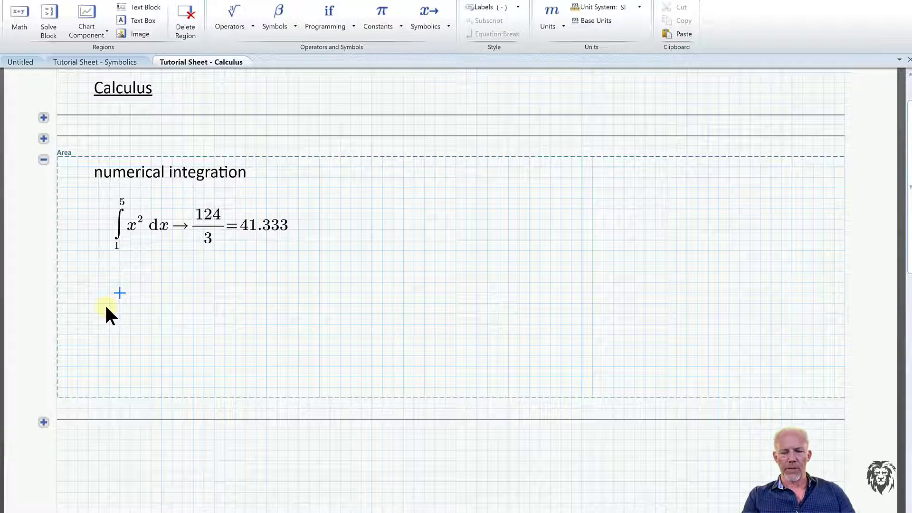
pyautogui.write('f(x)')
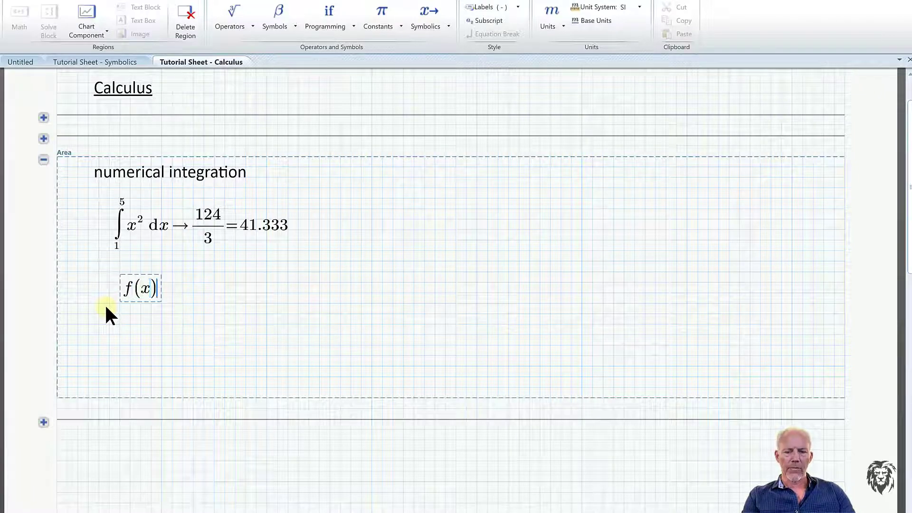
pyautogui.write('=26')
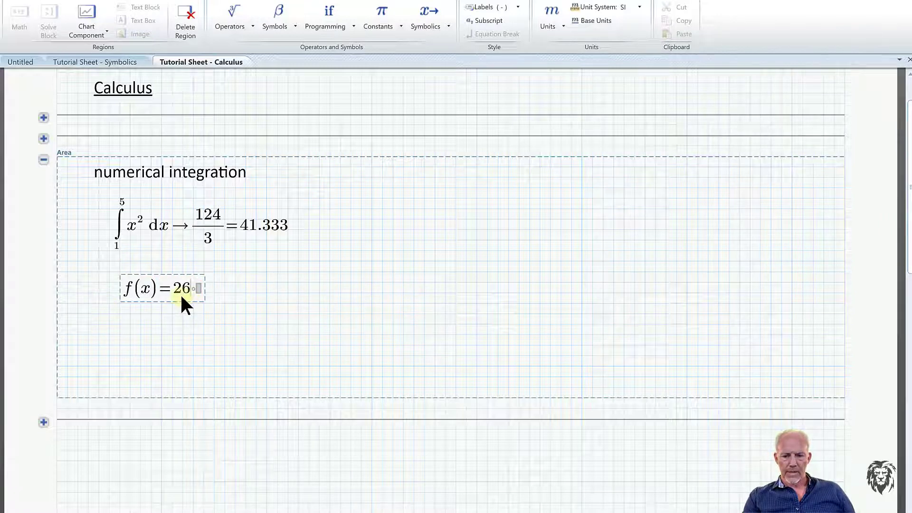
pyautogui.press('BackSpace')
pyautogui.press('BackSpace')
pyautogui.press('BackSpace')
pyautogui.press('BackSpace')
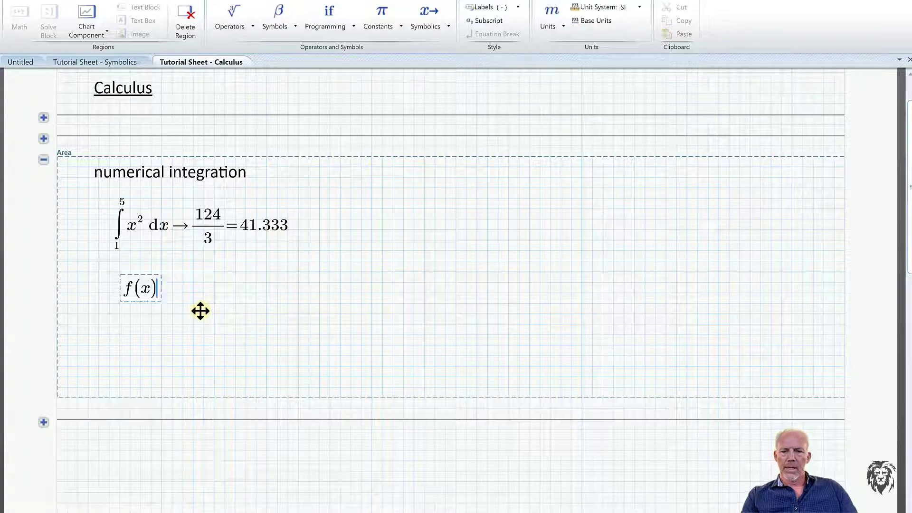
pyautogui.press('BackSpace')
pyautogui.press('BackSpace')
pyautogui.press('BackSpace')
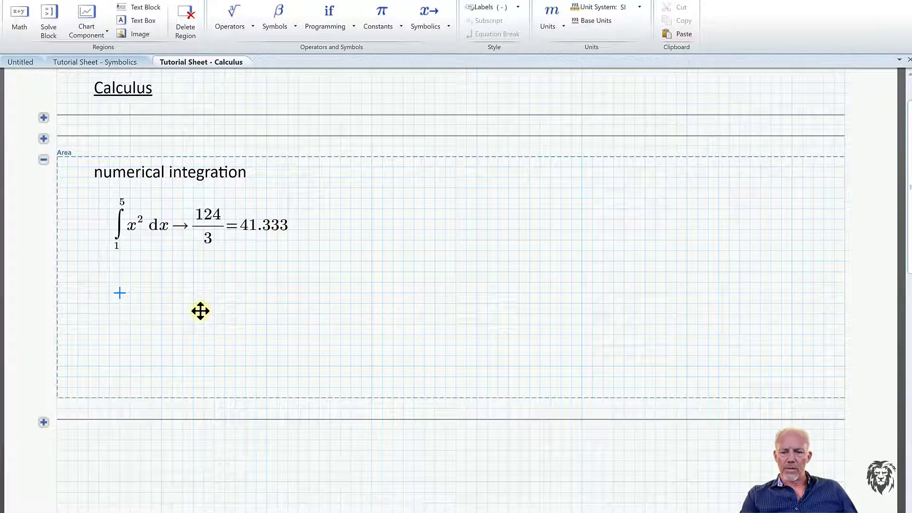
# Define the function f(x) := x^2 below the evaluated integral.
pyautogui.click(111, 291)
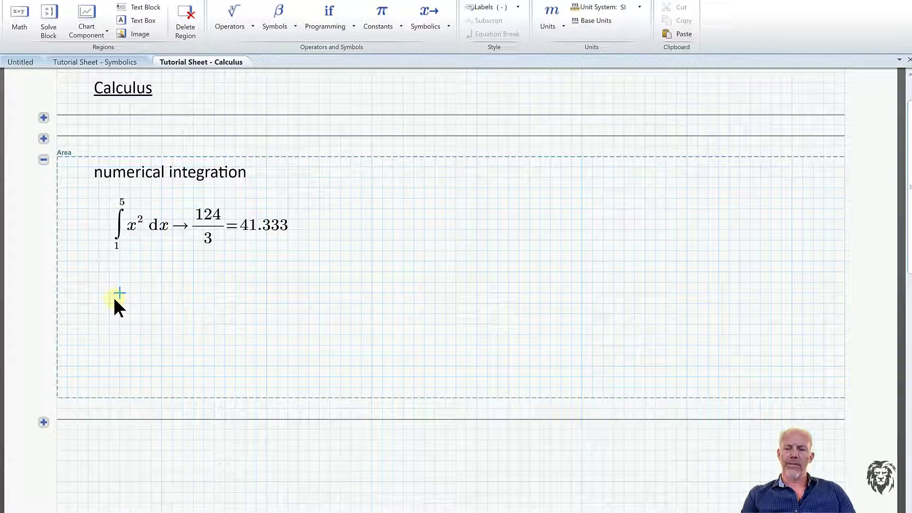
pyautogui.write('f(')
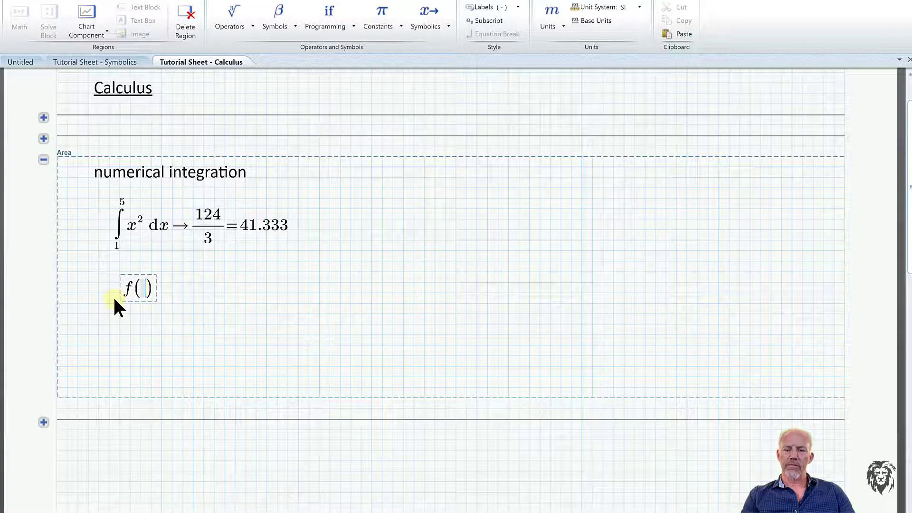
pyautogui.write('x)')
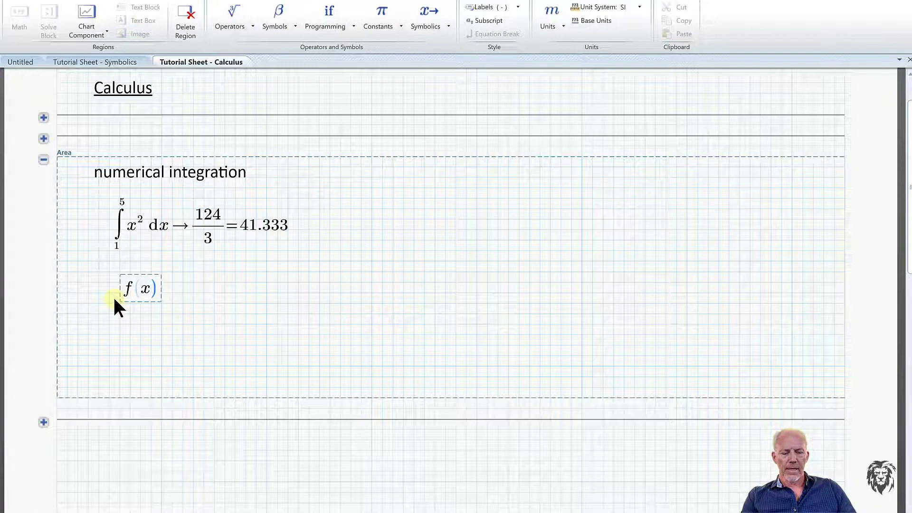
pyautogui.write(':=')
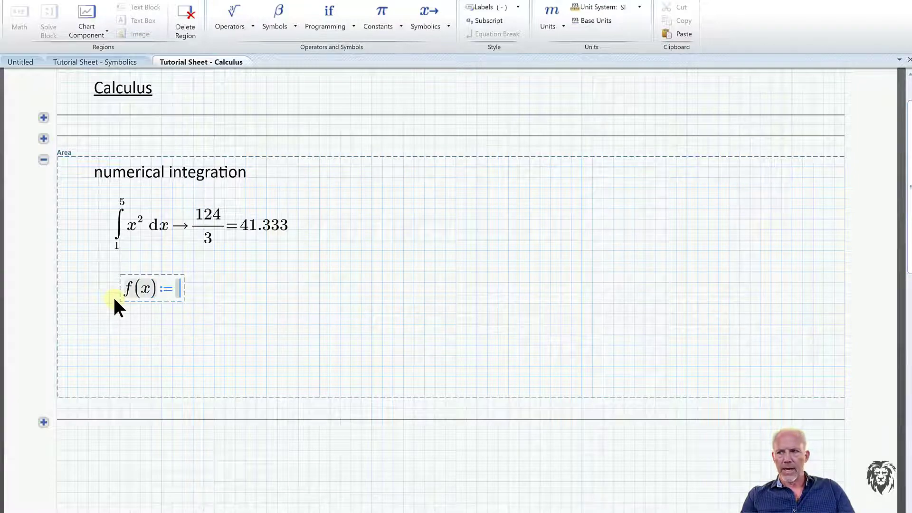
pyautogui.write('x2')
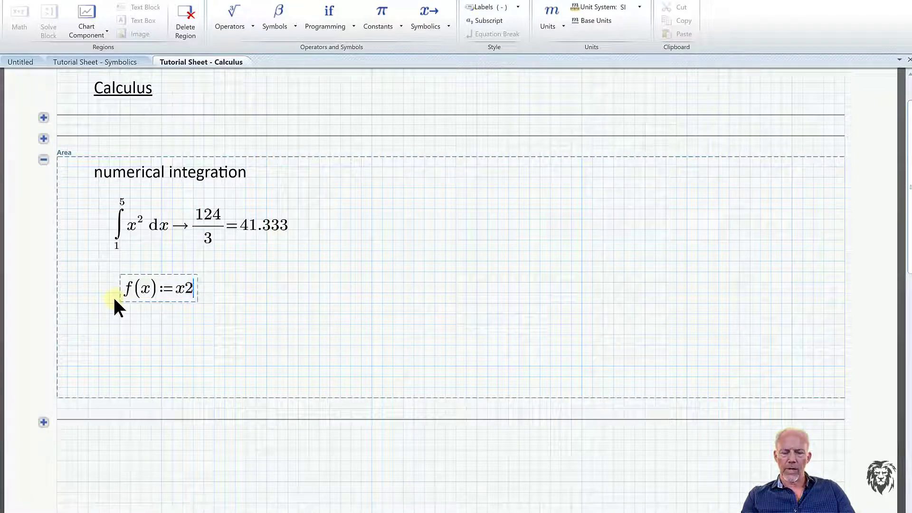
pyautogui.press('BackSpace')
pyautogui.write('^')
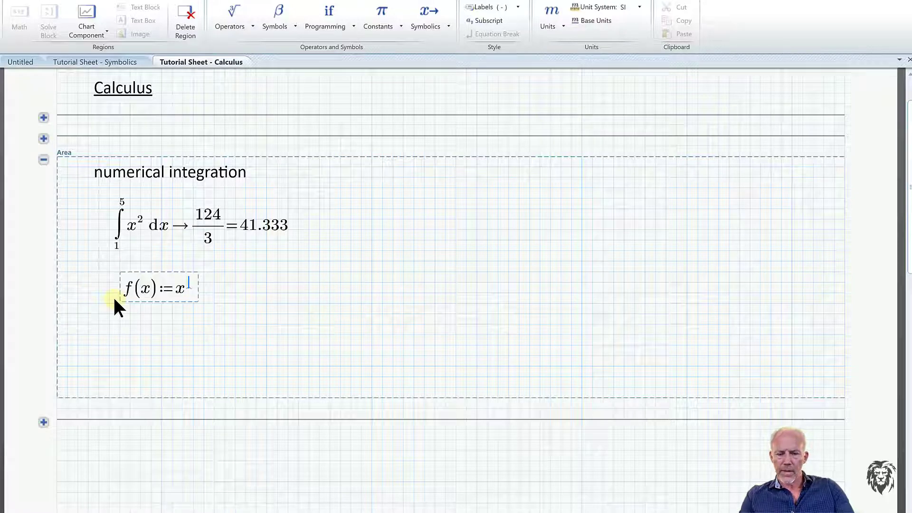
pyautogui.write('2')
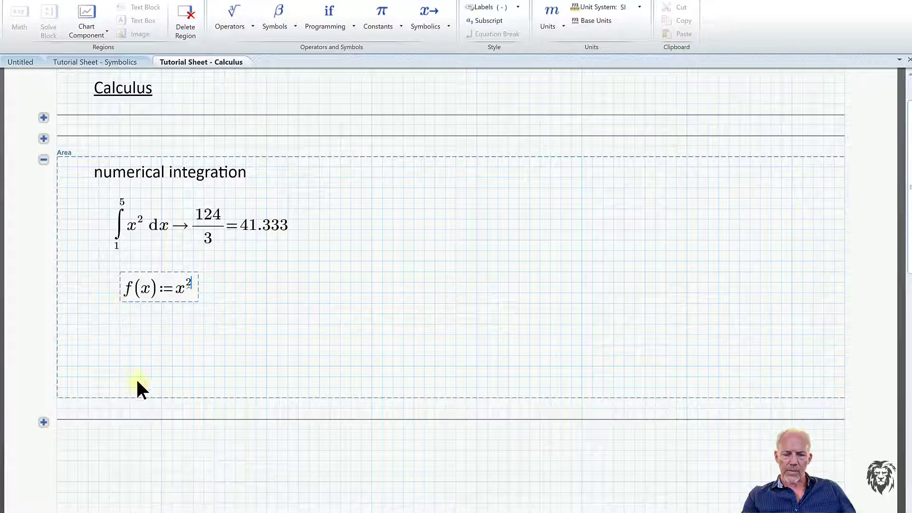
# Below f(x), define g as a definite integral with lower limit 1 and upper limit 5.
pyautogui.click(119, 344)
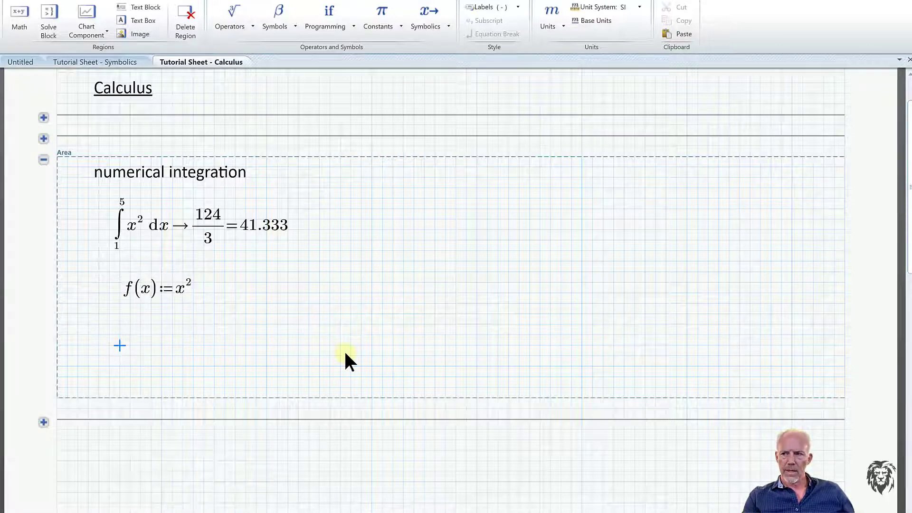
pyautogui.write('g')
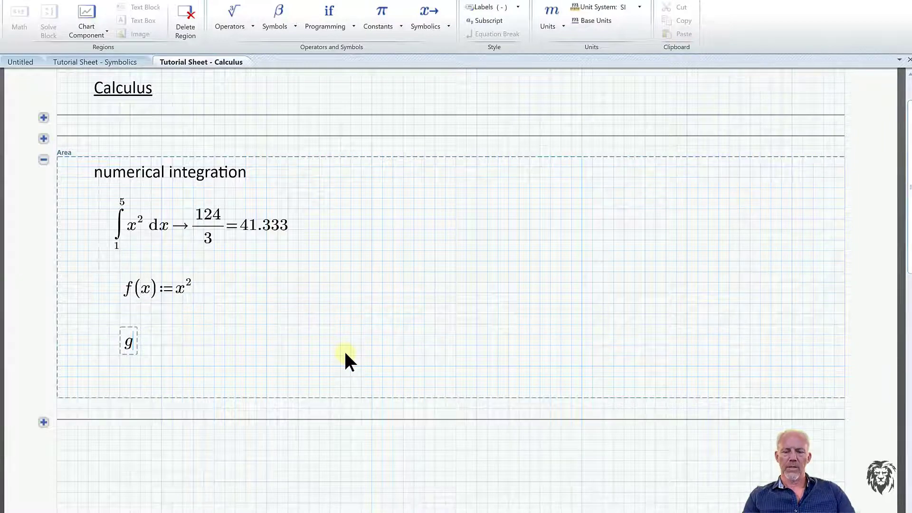
pyautogui.write(':=')
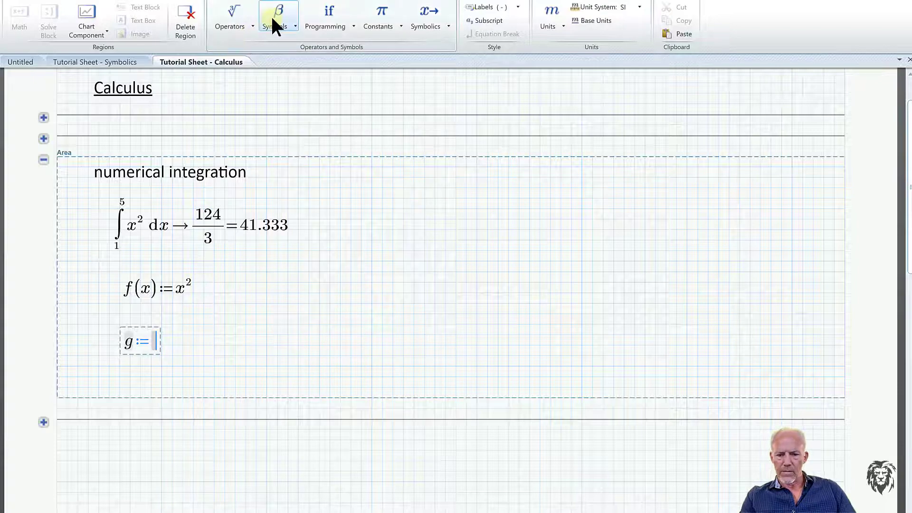
pyautogui.click(233, 20)
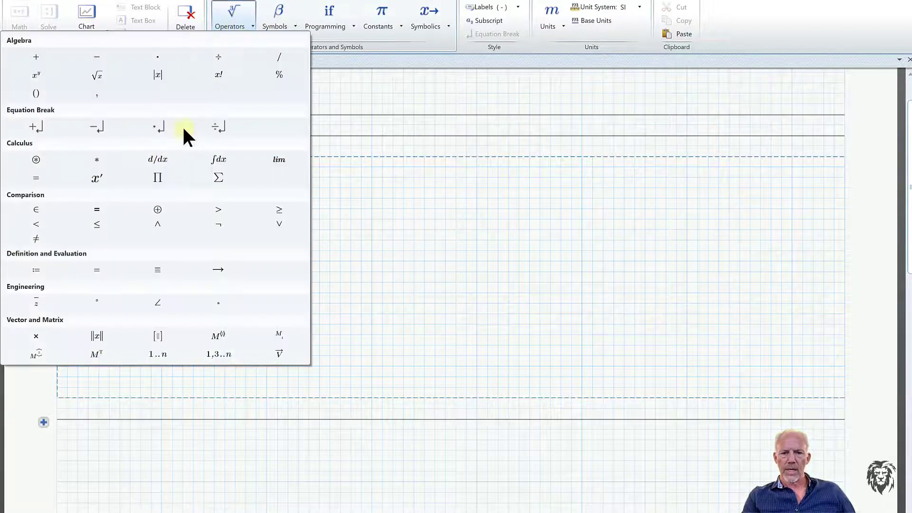
pyautogui.click(217, 159)
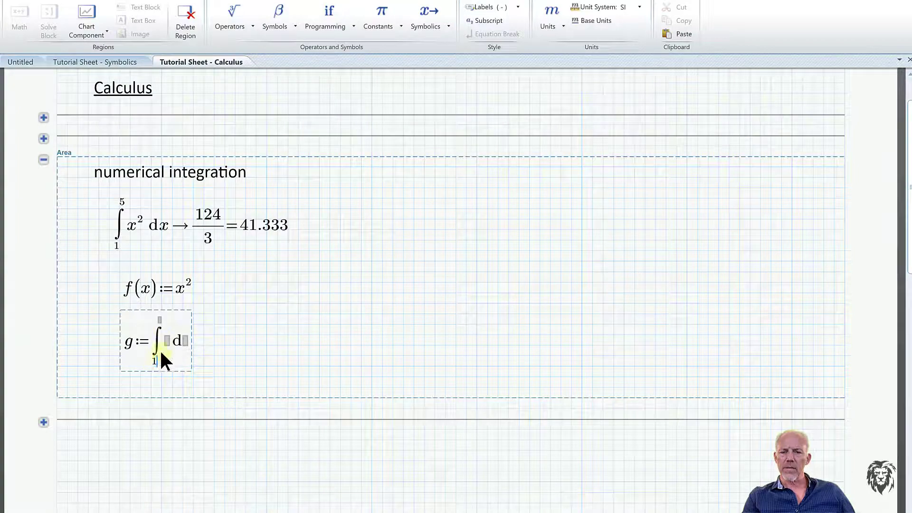
pyautogui.write('1')
pyautogui.click(160, 319)
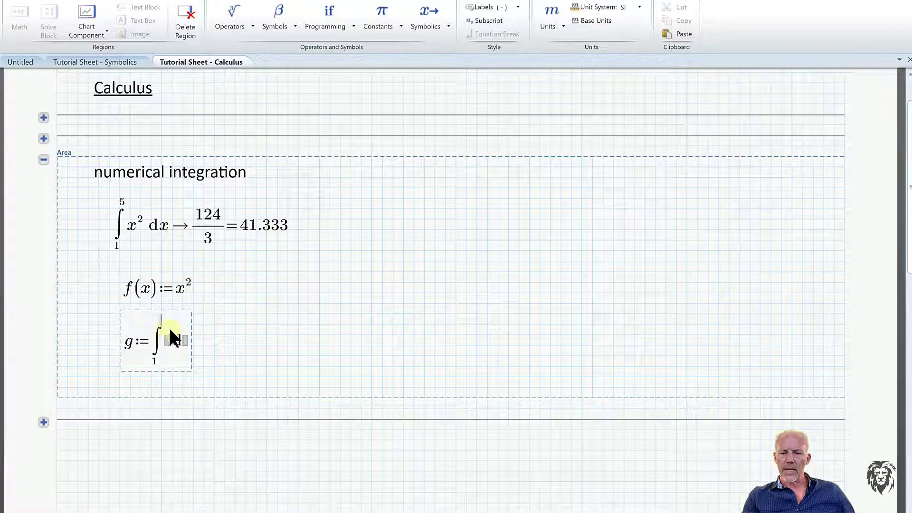
pyautogui.write('5')
# Complete g's integral with integrand f(x) and integration variable x, and evaluate it numerically.
pyautogui.click(166, 338)
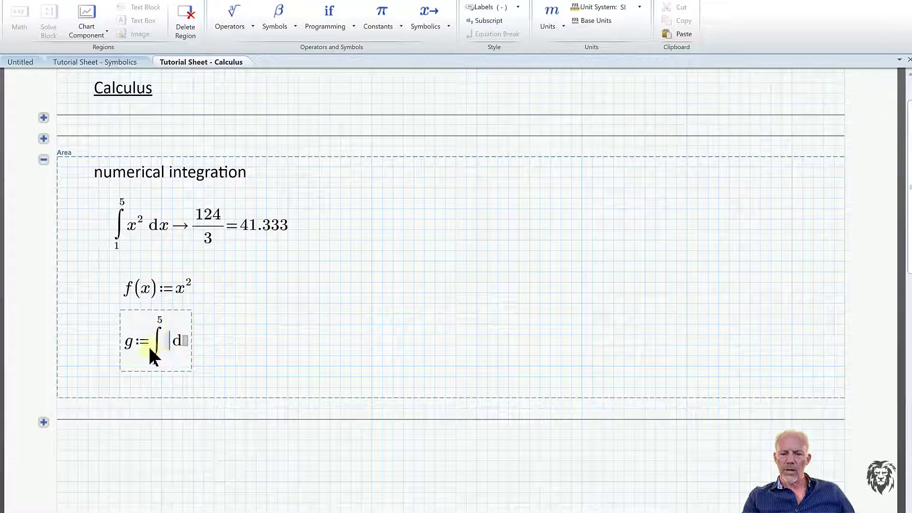
pyautogui.write('f(x')
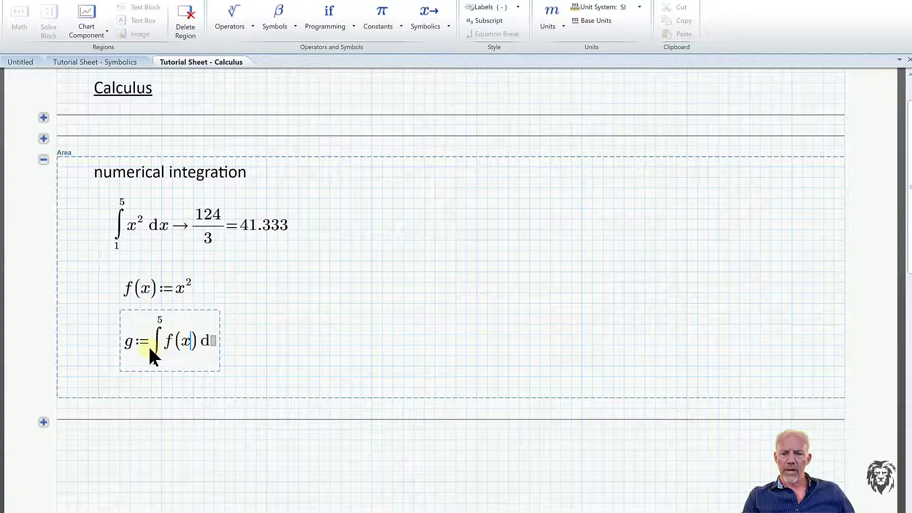
pyautogui.click(211, 345)
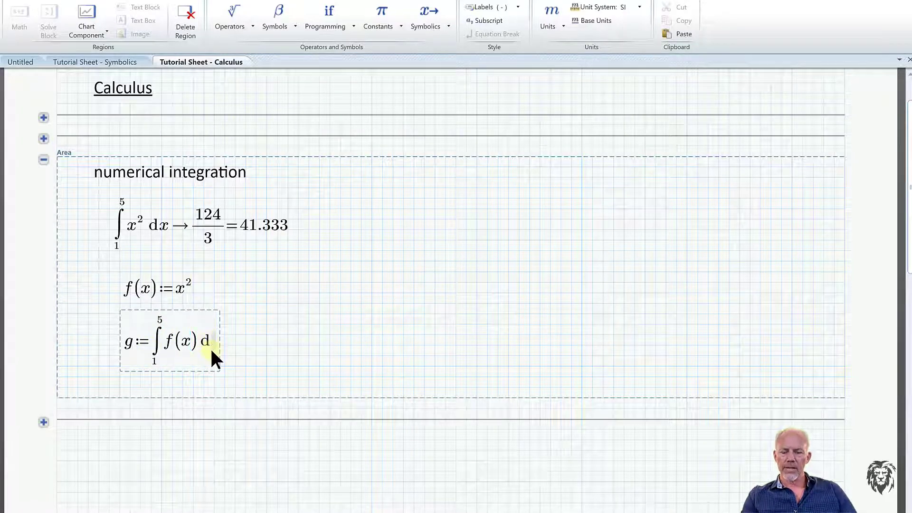
pyautogui.write('x=41.333')
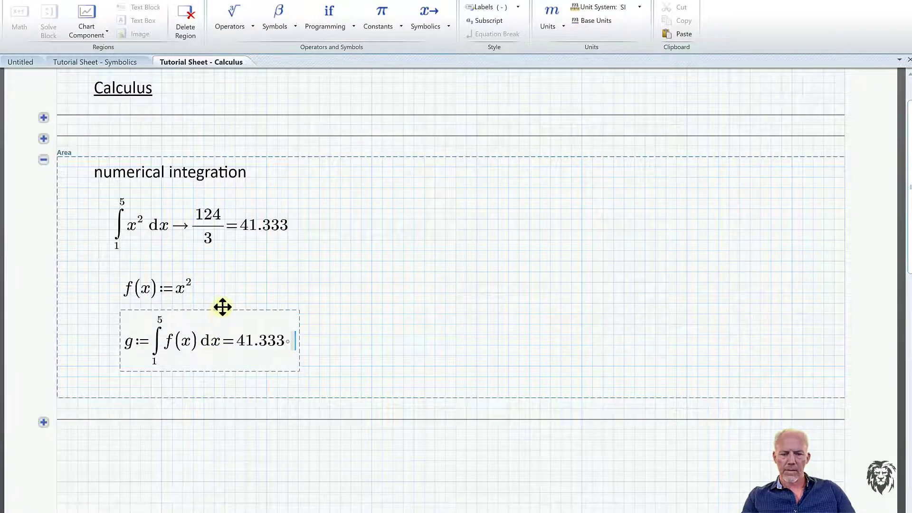
# Move the g region slightly left to line up with the first integral, and collapse the numerical integration area.
pyautogui.moveTo(220, 311); pyautogui.dragTo(209, 309)
pyautogui.click(390, 326)
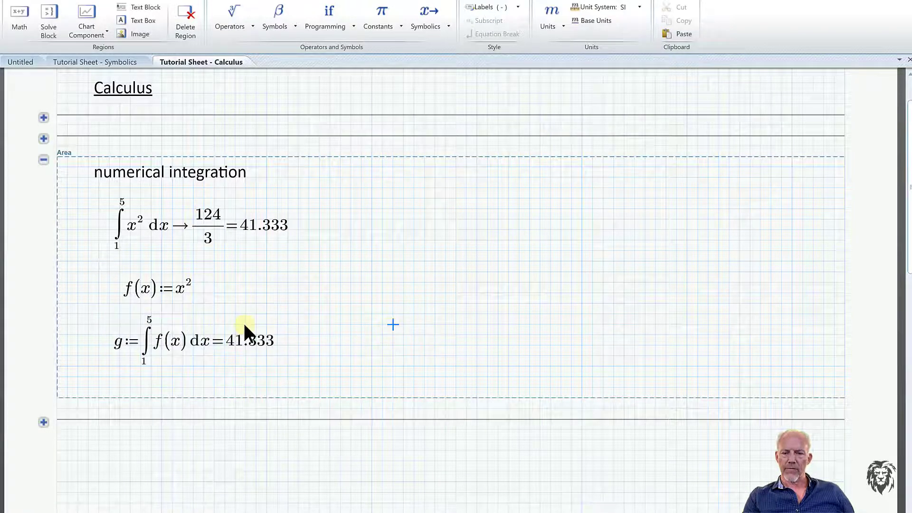
pyautogui.click(44, 160)
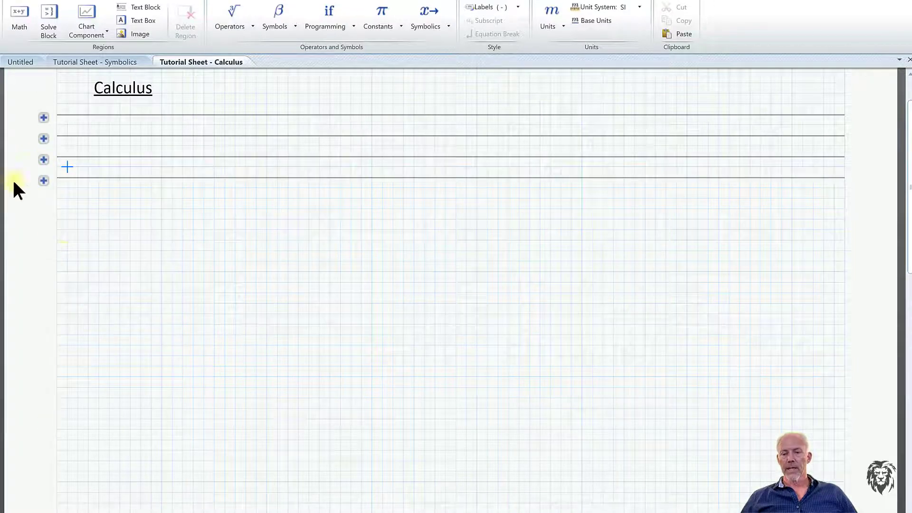
# Expand the symbolic integration area and insert a blank integral below its heading.
pyautogui.click(43, 181)
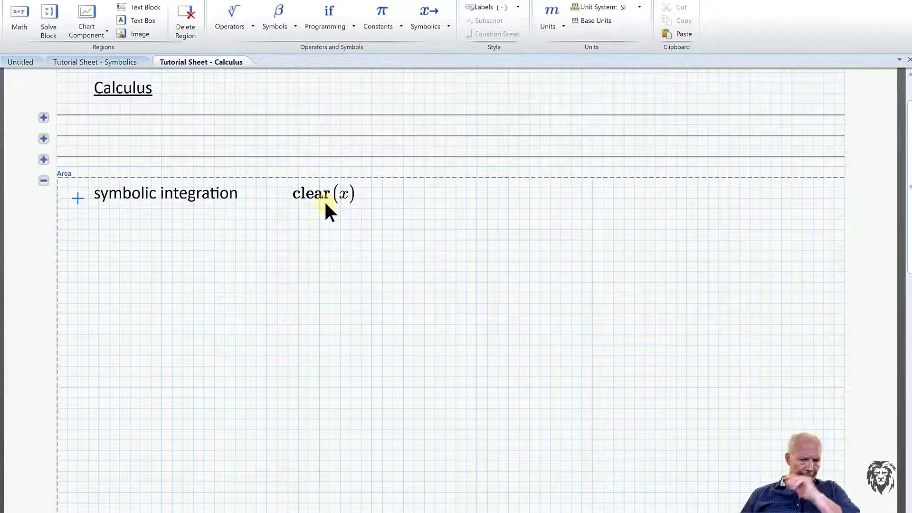
pyautogui.click(117, 252)
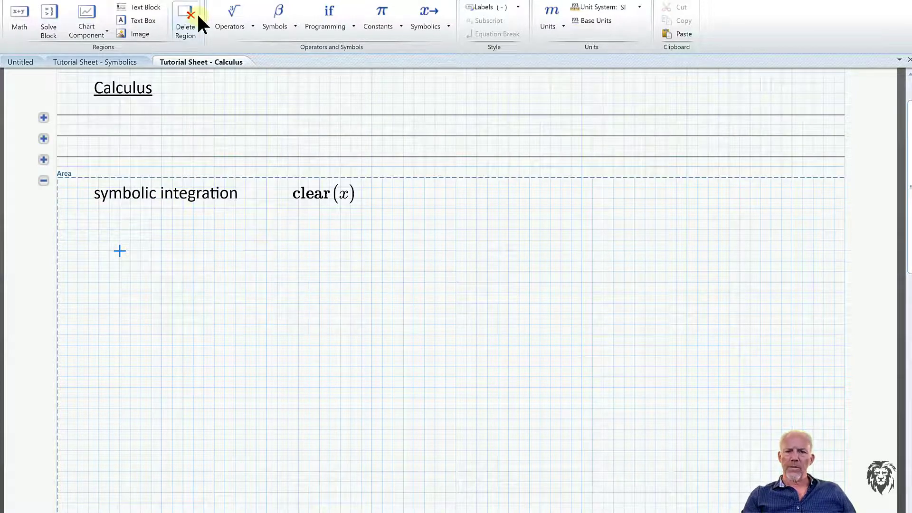
pyautogui.click(241, 28)
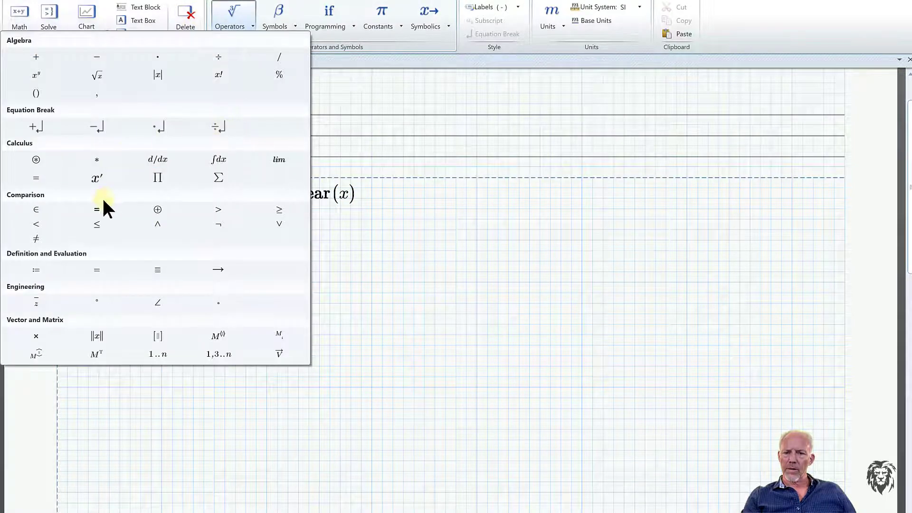
pyautogui.click(217, 161)
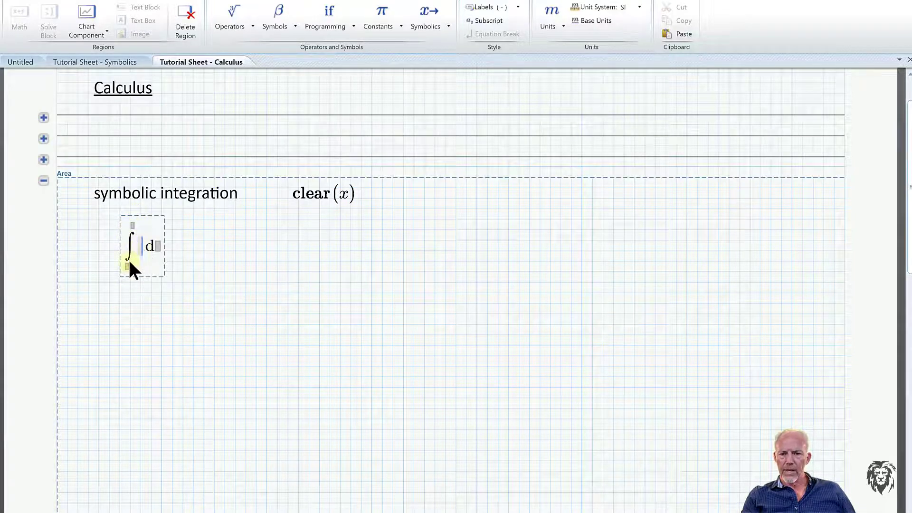
# Enter (3·x^2 − 9·x − 9) as the integrand of the new integral, leaving both limits empty.
pyautogui.write('(')
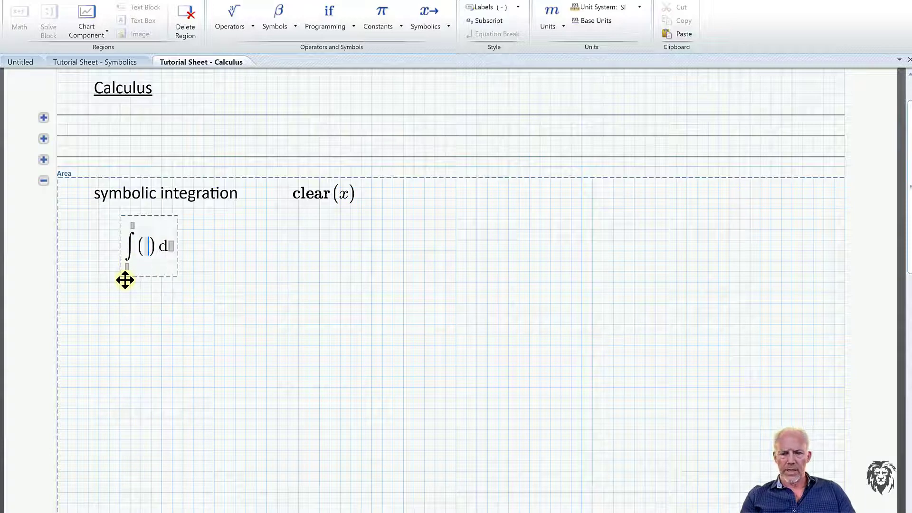
pyautogui.write('3')
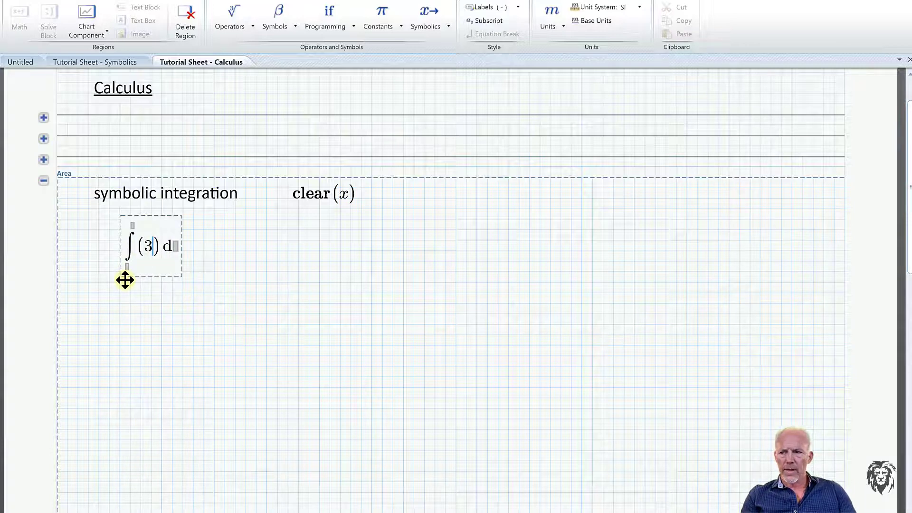
pyautogui.write('*x^')
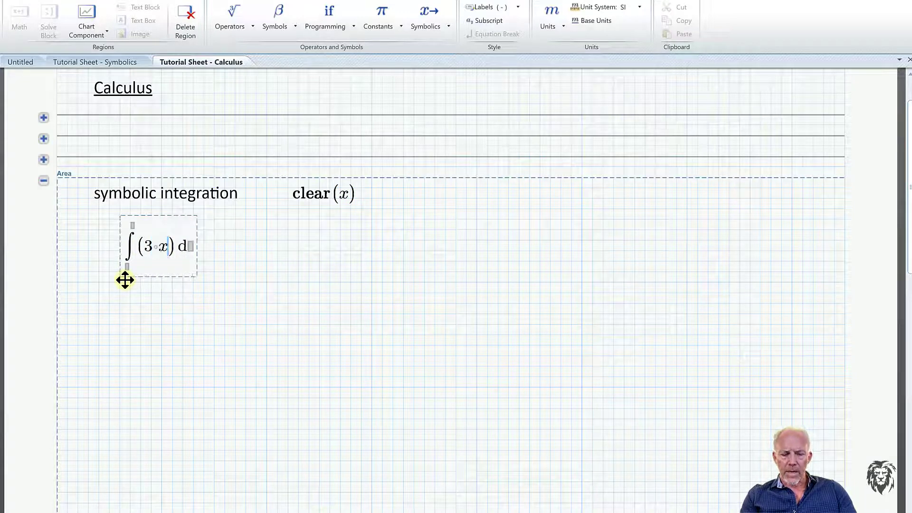
pyautogui.write('2')
pyautogui.press('Right')
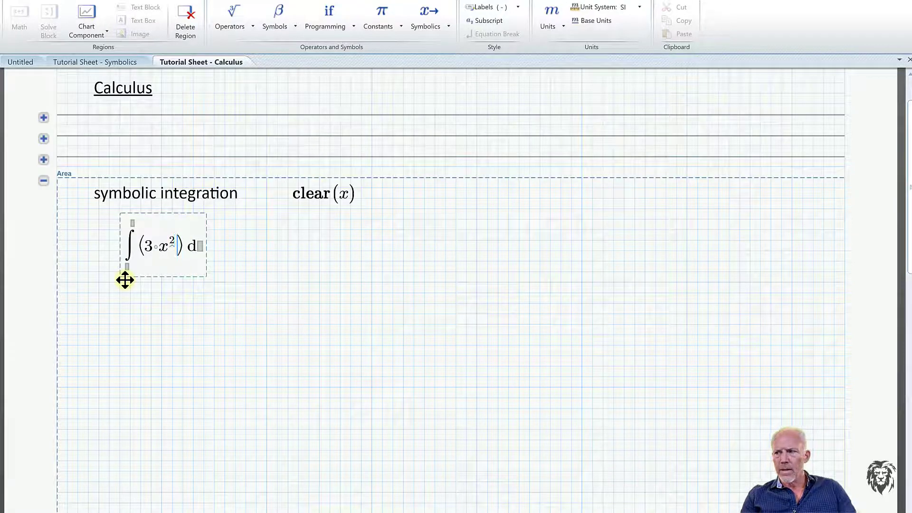
pyautogui.write('=9')
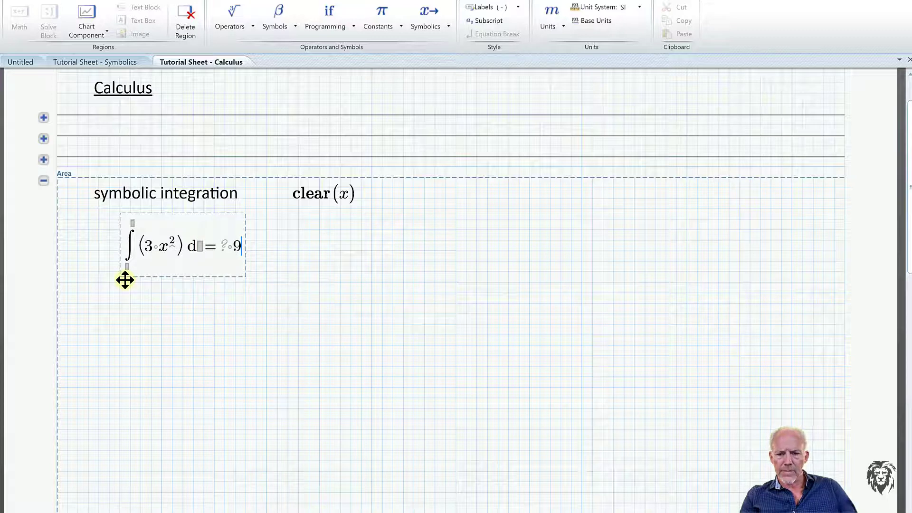
pyautogui.press('BackSpace')
pyautogui.press('BackSpace')
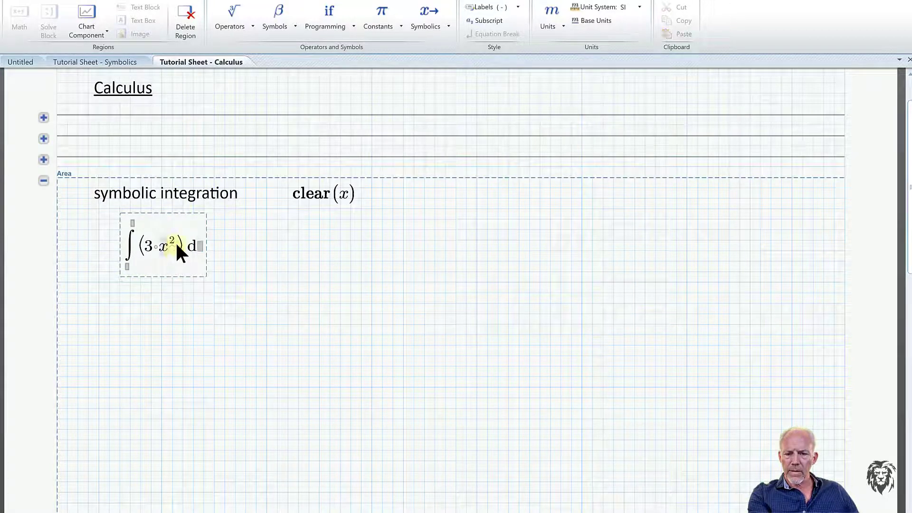
pyautogui.press('Right')
pyautogui.write('-')
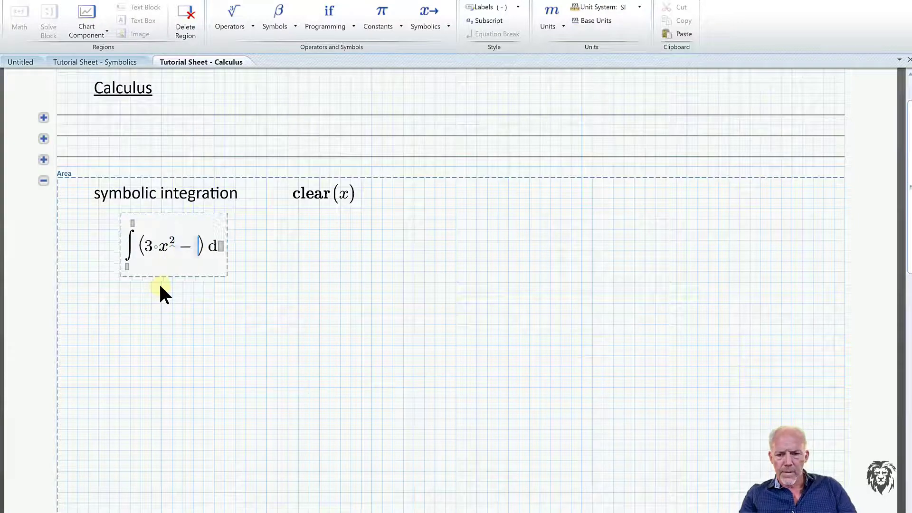
pyautogui.write('9*x')
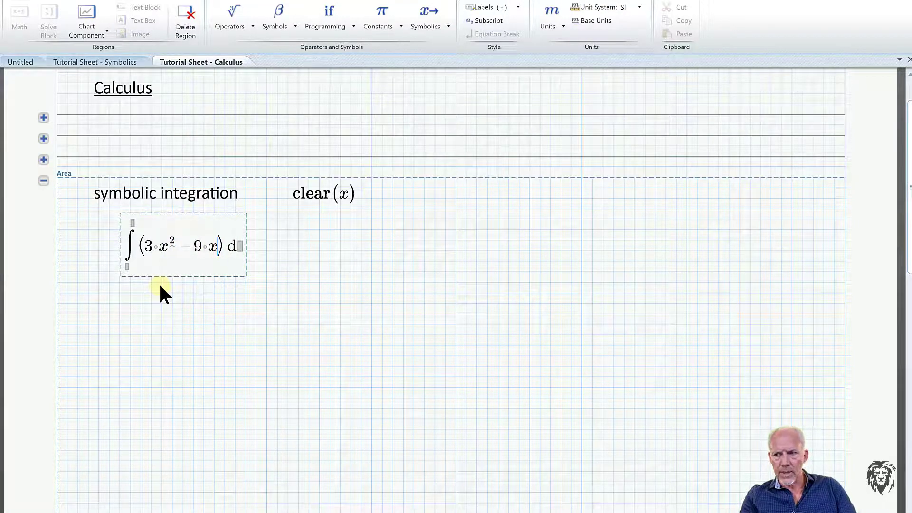
pyautogui.write('-')
pyautogui.write('9')
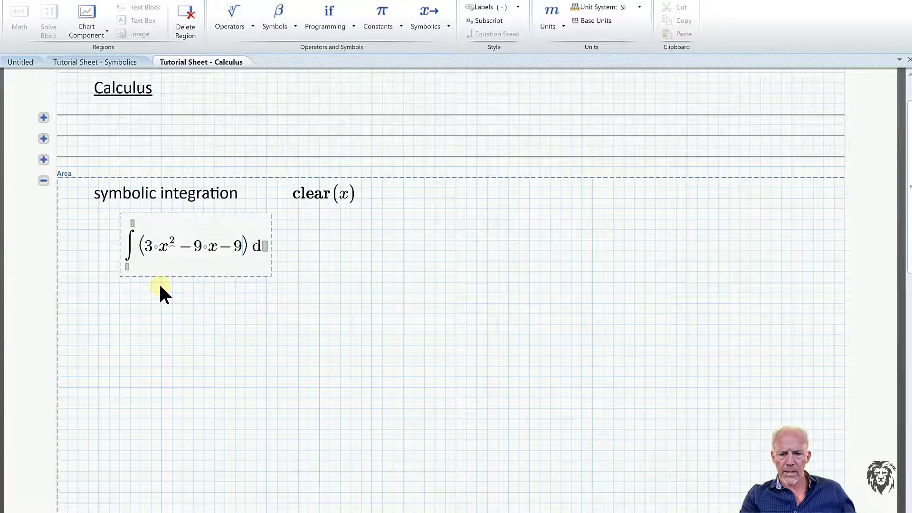
# Set the integration variable to x, evaluate the integral symbolically, and shift its region slightly left.
pyautogui.click(265, 245)
pyautogui.write('x')
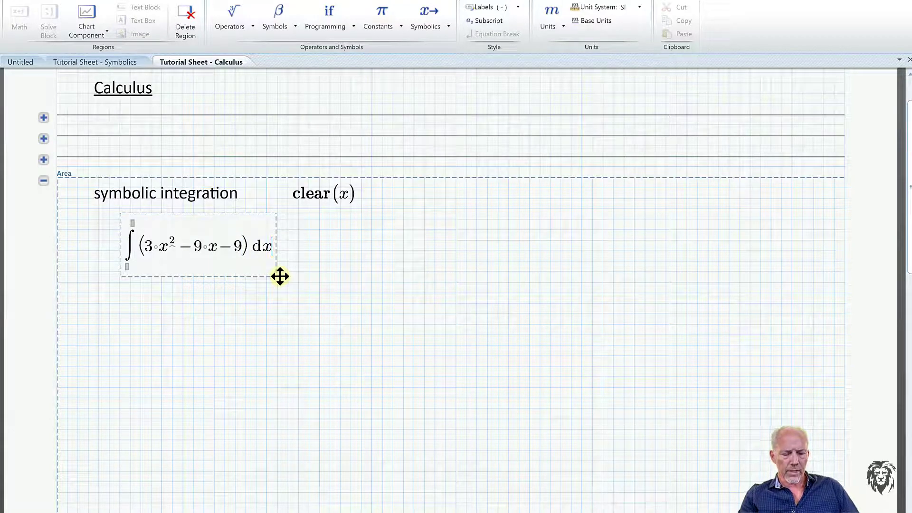
pyautogui.hotkey('ctrl', '.')
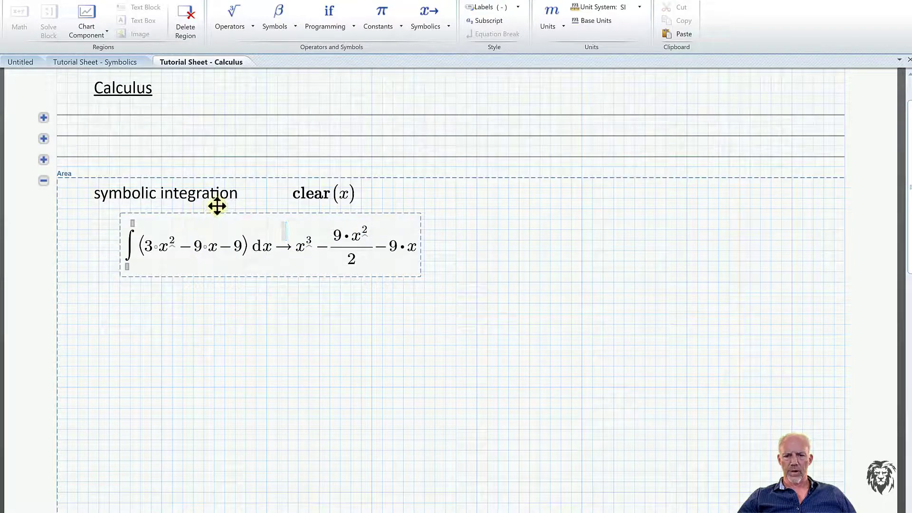
pyautogui.moveTo(217, 206); pyautogui.dragTo(207, 206)
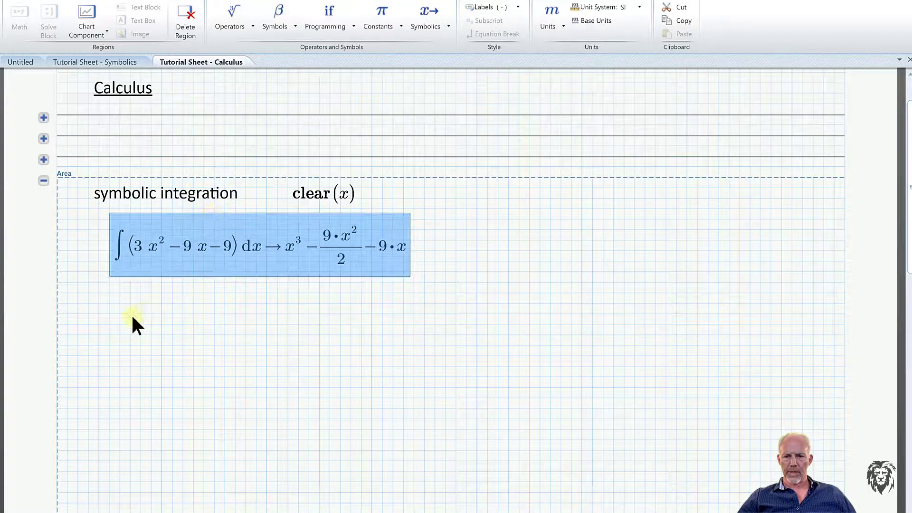
pyautogui.click(110, 314)
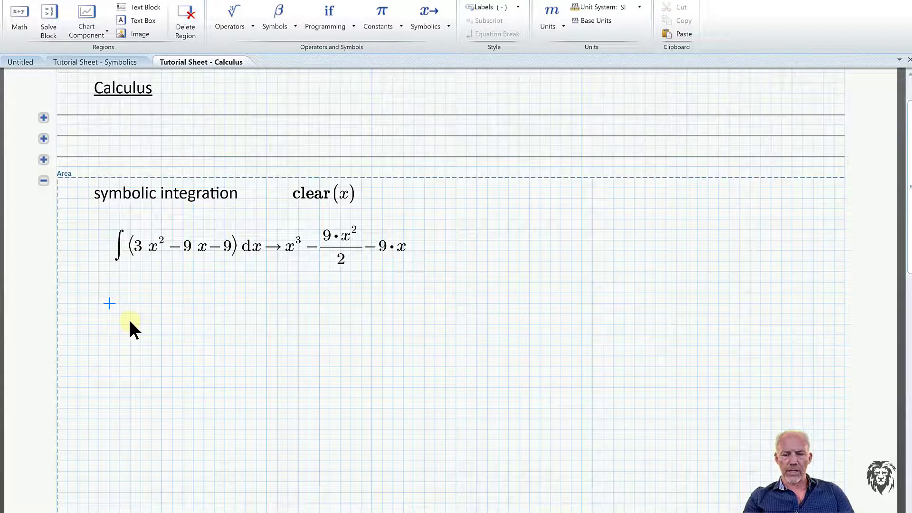
# Define f(x) below the evaluated integral, reusing its integrand (3·x^2 − 9·x − 9) as the function body.
pyautogui.write('f(x)')
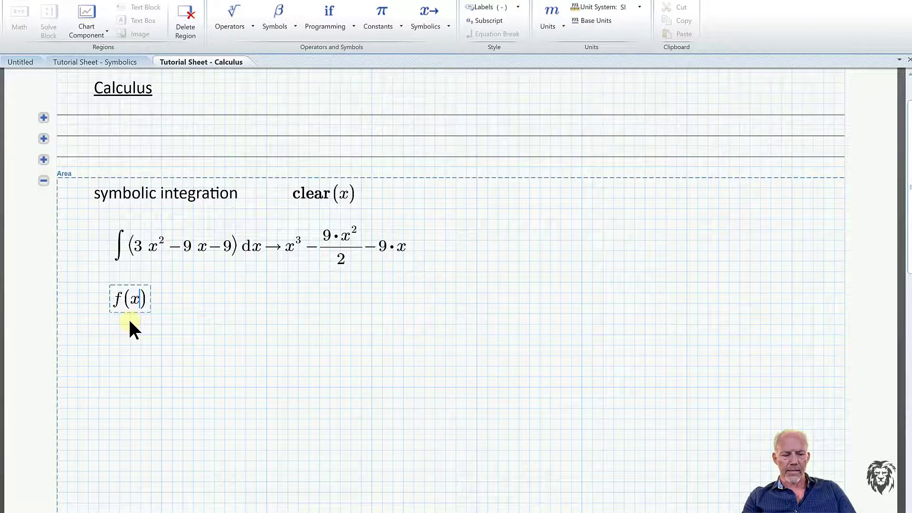
pyautogui.write(':=')
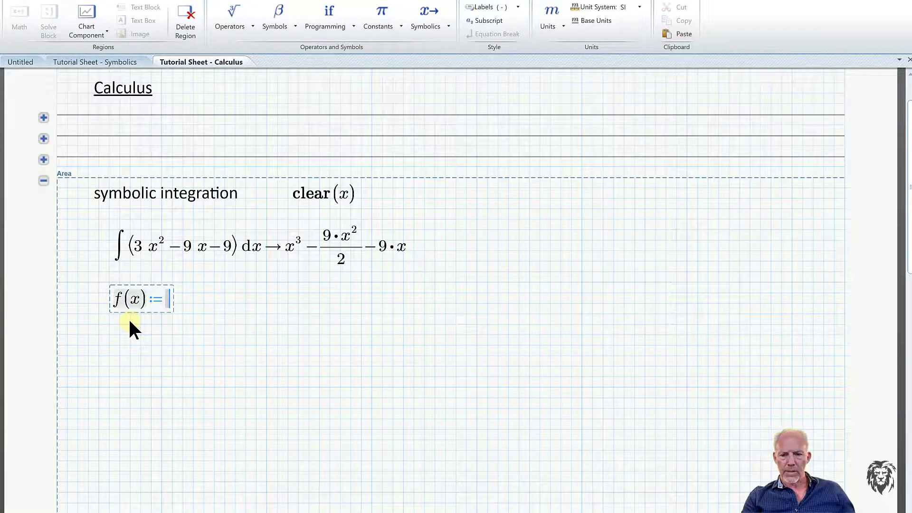
pyautogui.moveTo(133, 243); pyautogui.dragTo(172, 250)
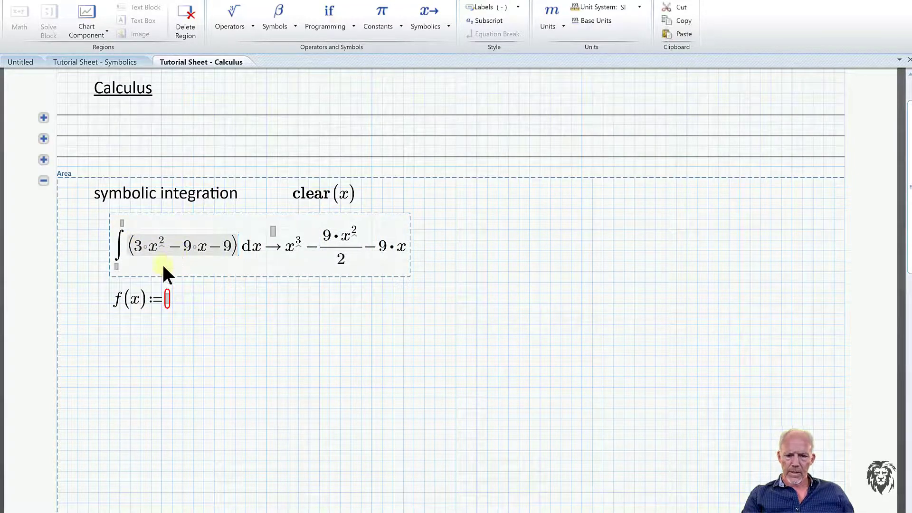
pyautogui.click(163, 298)
pyautogui.write('(3·x²−9·x−9)')
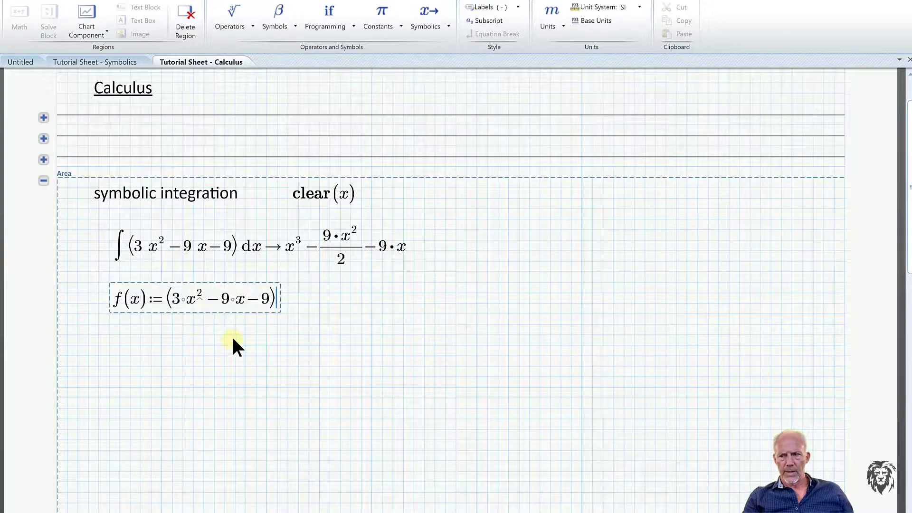
pyautogui.click(298, 335)
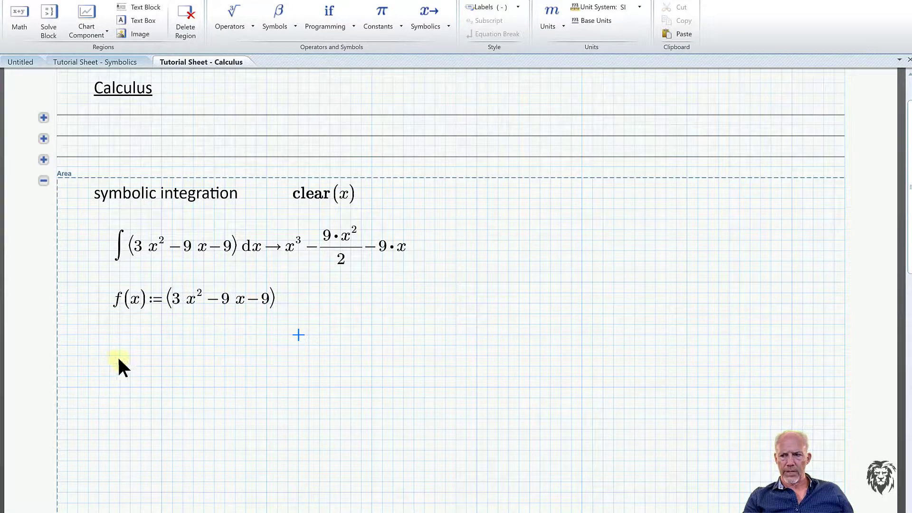
# Insert an integral without limits below the f(x) definition, with integrand f(x) and integration variable x.
pyautogui.click(119, 356)
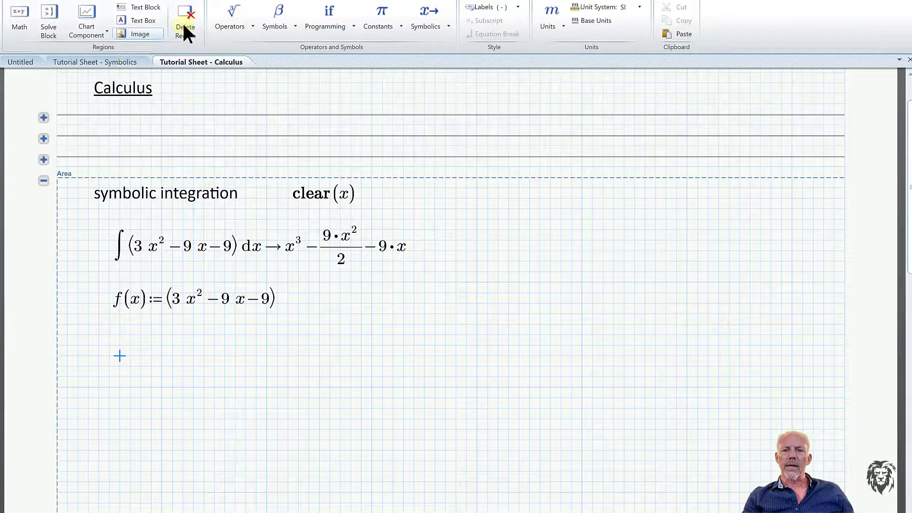
pyautogui.click(228, 22)
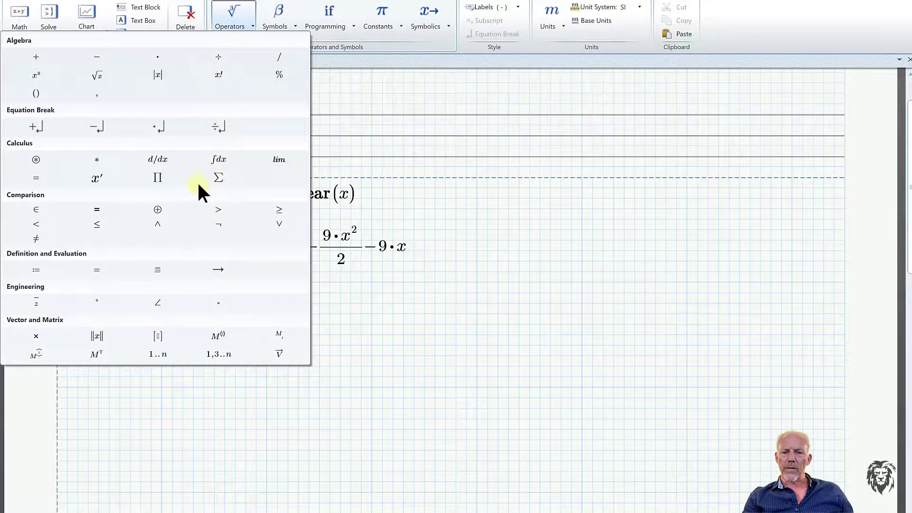
pyautogui.click(218, 160)
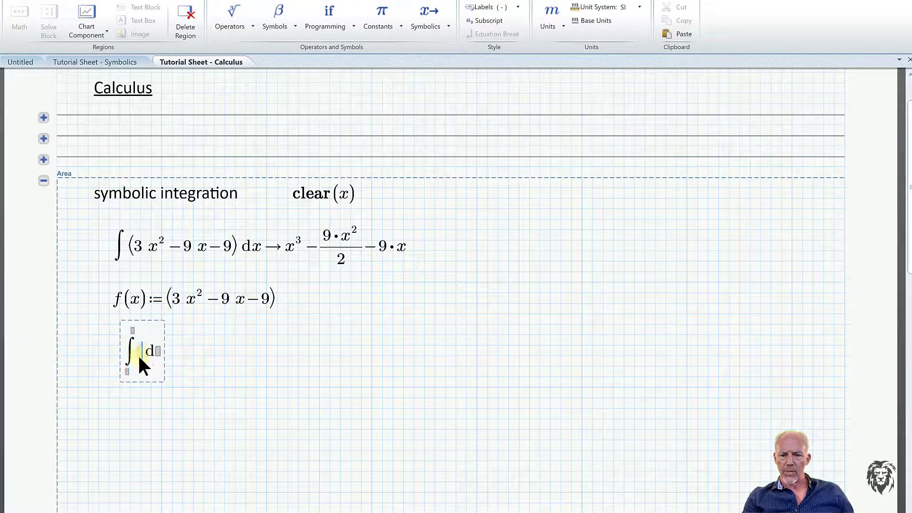
pyautogui.write('(x) d')
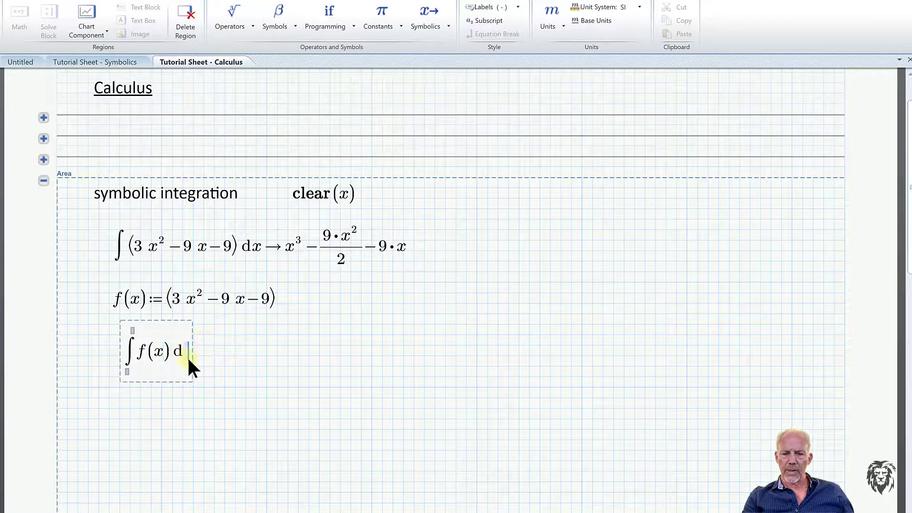
pyautogui.write('x')
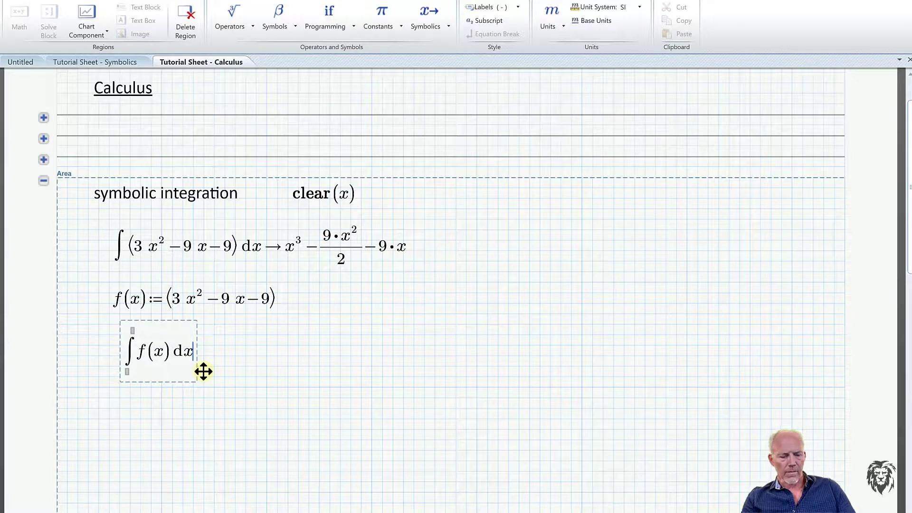
# Evaluate the integral of f(x) symbolically and move its region slightly left and down to line up with the regions above.
pyautogui.hotkey('ctrl', '.')
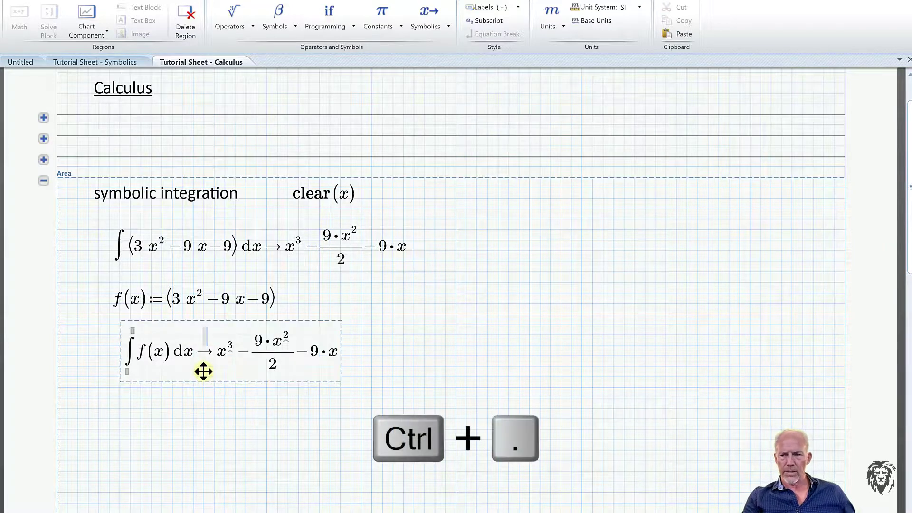
pyautogui.click(300, 322)
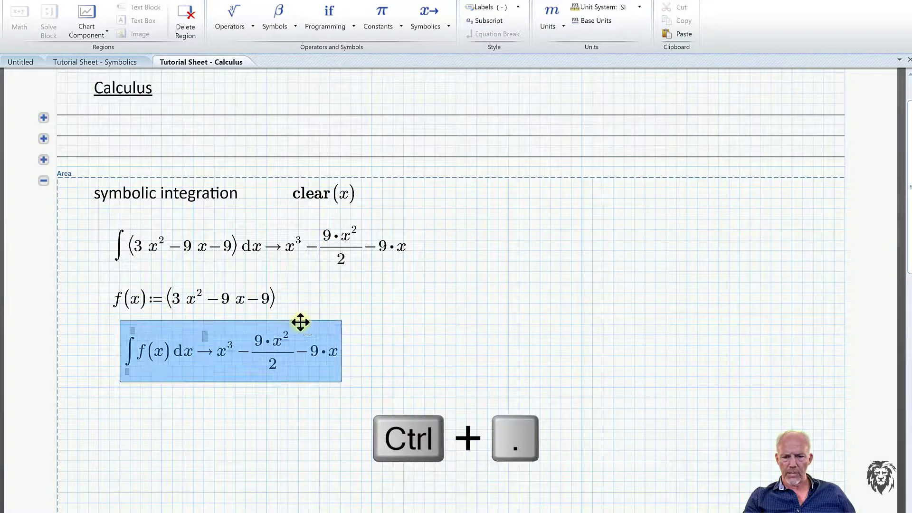
pyautogui.moveTo(301, 322); pyautogui.dragTo(291, 332)
# Define x := 2 below the integral of f(x) and move that definition slightly down.
pyautogui.click(118, 421)
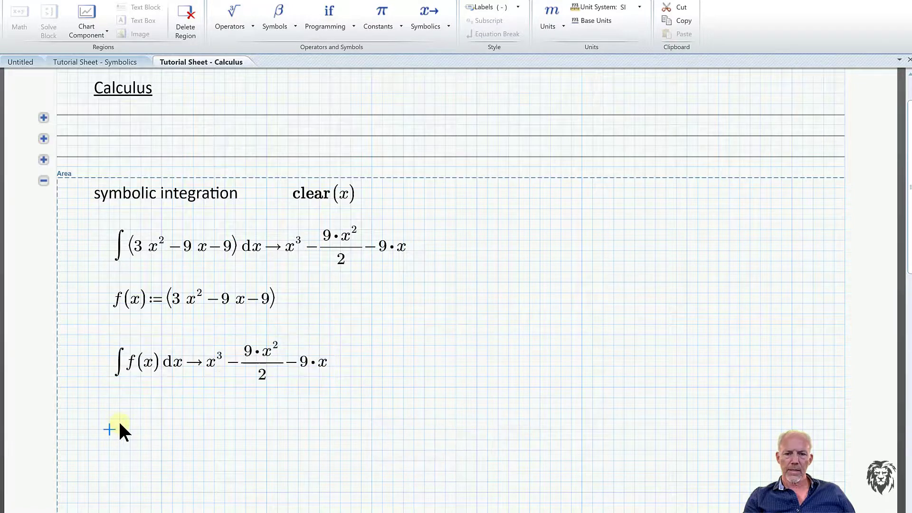
pyautogui.write('x')
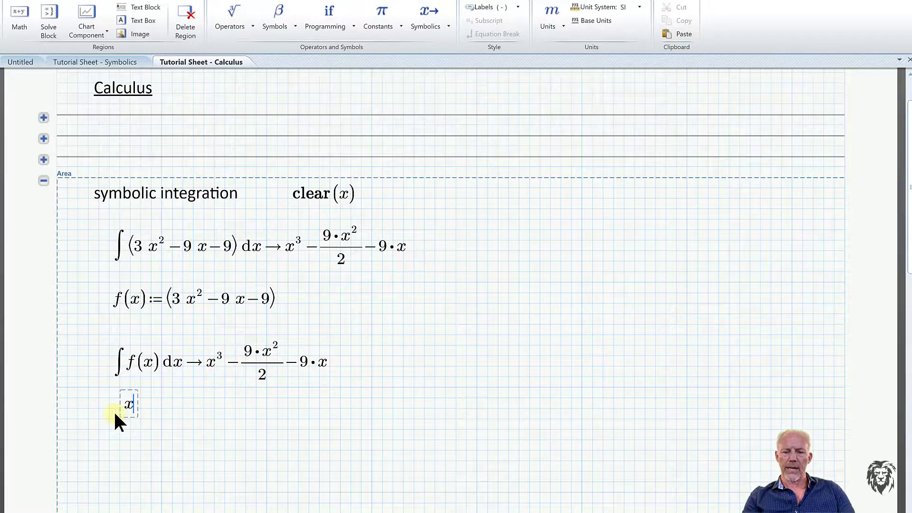
pyautogui.write(':=2')
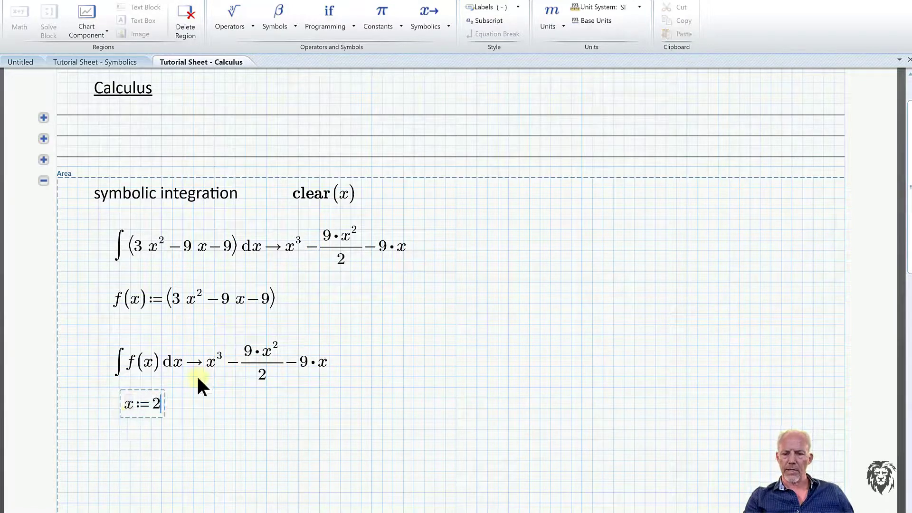
pyautogui.moveTo(141, 419); pyautogui.dragTo(138, 429)
pyautogui.click(130, 449)
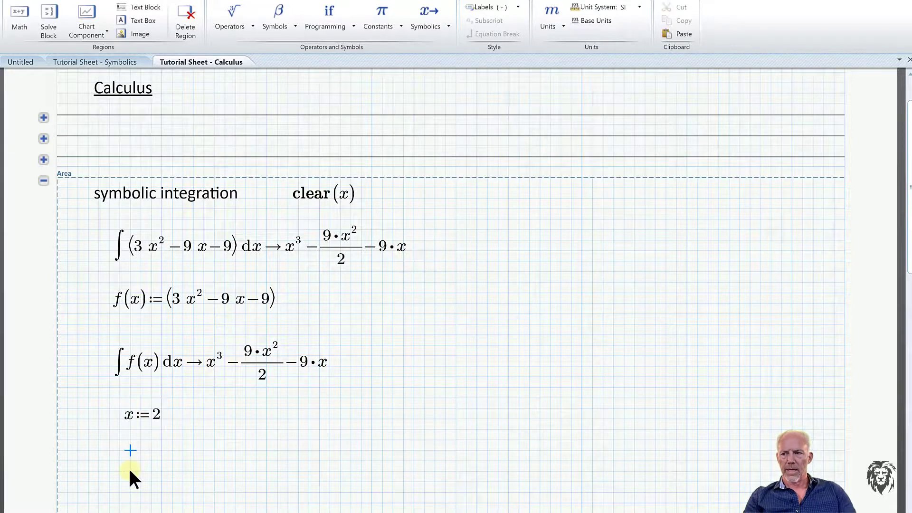
# Copy the symbolically evaluated integral of f(x) and paste it below the x := 2 definition.
pyautogui.moveTo(85, 360); pyautogui.dragTo(136, 386)
pyautogui.click(79, 365)
pyautogui.moveTo(89, 361); pyautogui.dragTo(199, 400)
pyautogui.hotkey('ctrl', 'c')
pyautogui.click(114, 462)
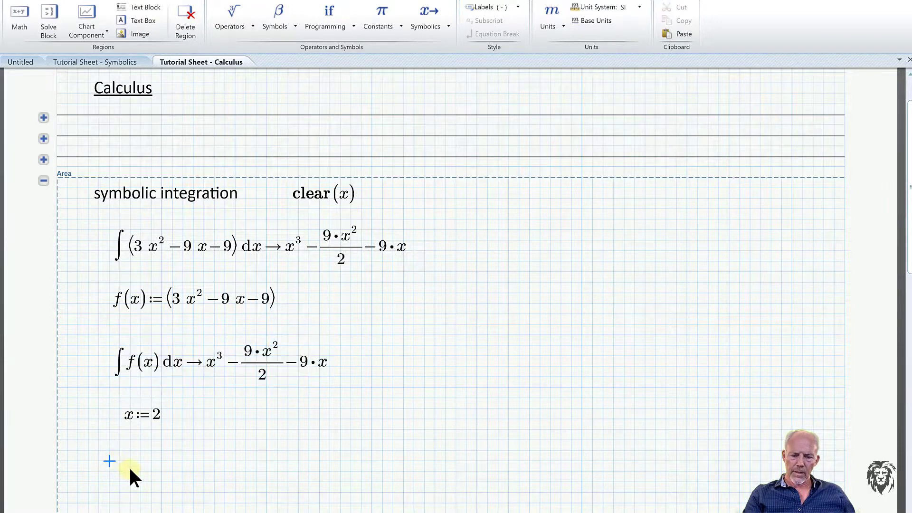
pyautogui.hotkey('ctrl', 'v')
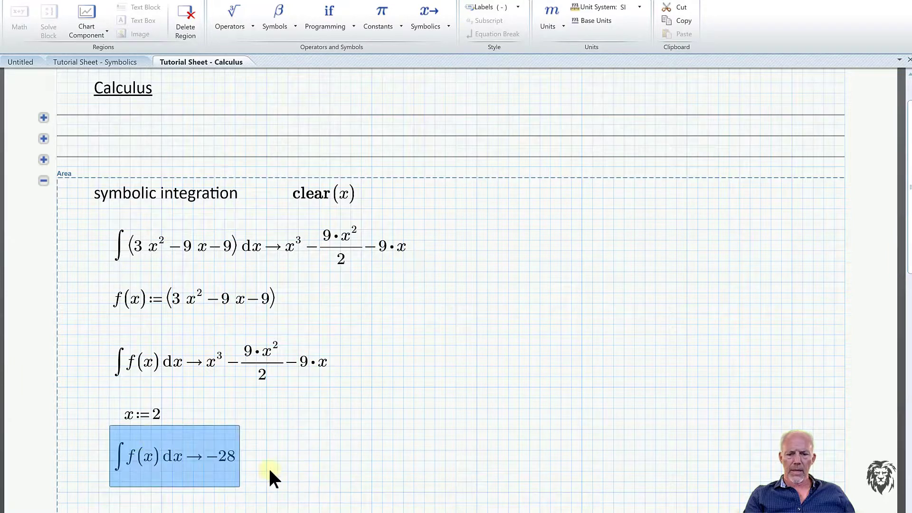
pyautogui.click(309, 461)
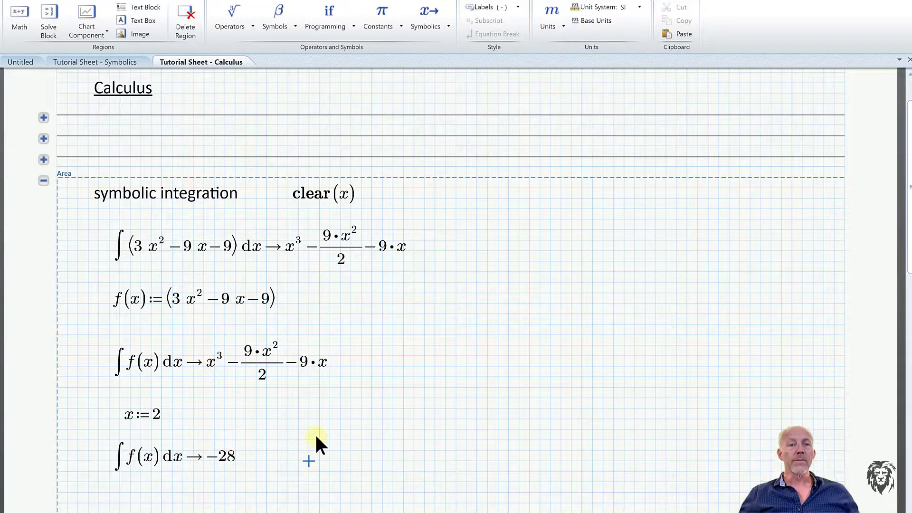